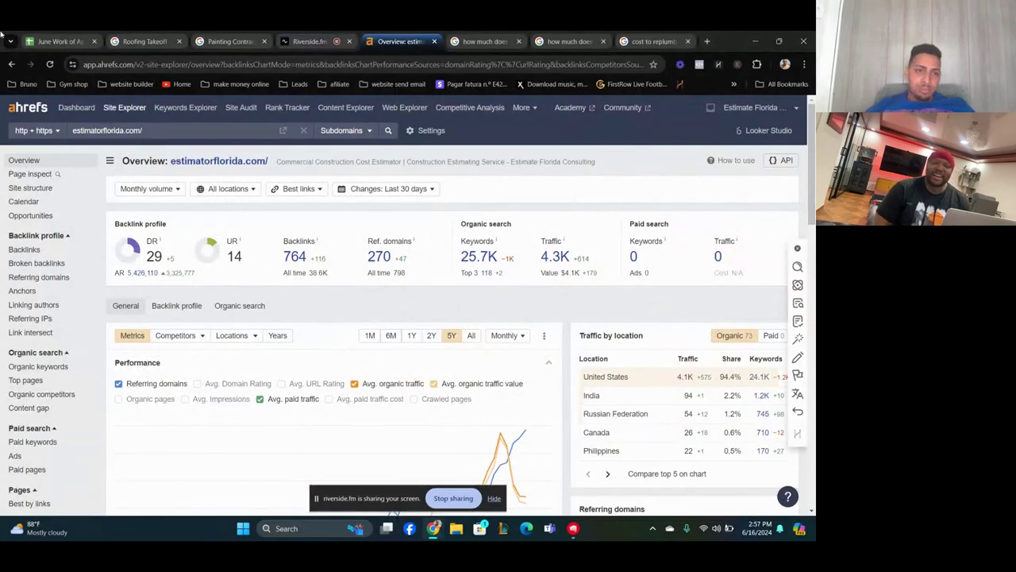
- Select the estimatorflorida.com domain in Ahrefs Site Explorer and bring up its options menu
{"action": "left_click", "coordinate": [107, 130]}
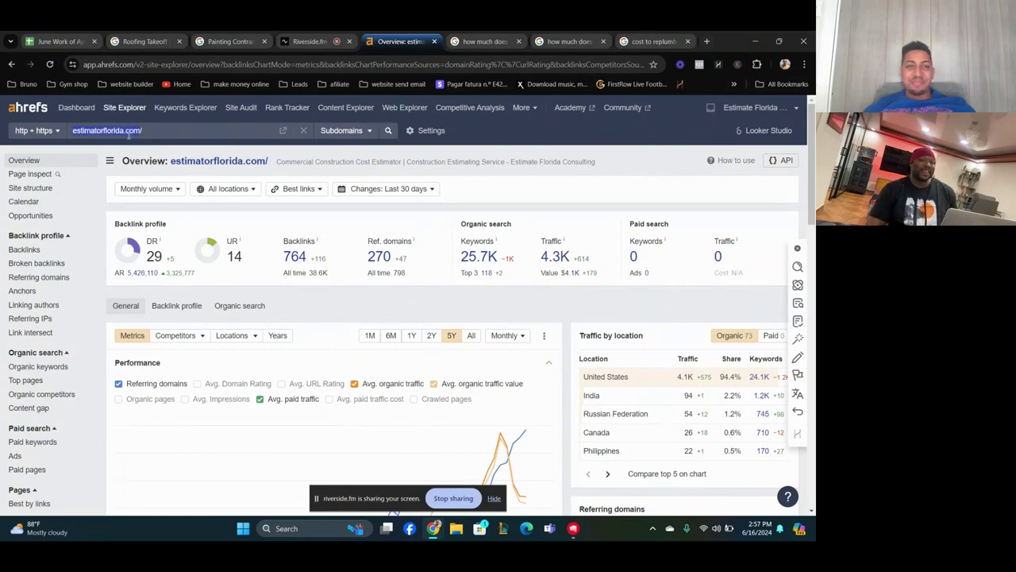
{"action": "right_click", "coordinate": [130, 132]}
- Open the estimatorflorida.com homepage in a new tab from the domain's options menu
{"action": "left_click", "coordinate": [190, 254]}
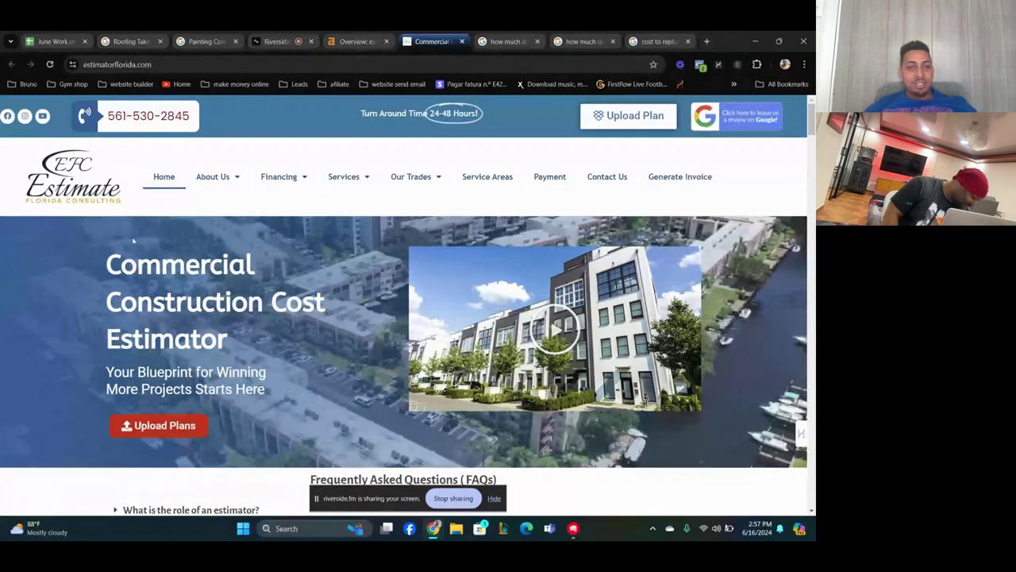
{"action": "scroll", "coordinate": [399, 280], "scroll_direction": "down", "scroll_amount": 2}
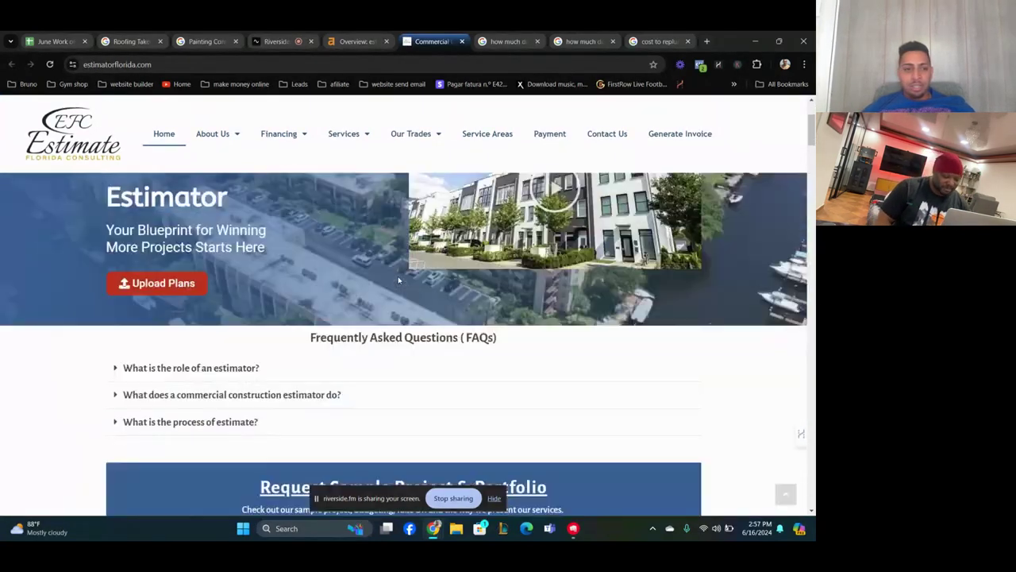
{"action": "scroll", "coordinate": [398, 280], "scroll_direction": "down", "scroll_amount": 5}
{"action": "scroll", "coordinate": [398, 279], "scroll_direction": "down", "scroll_amount": 5}
{"action": "scroll", "coordinate": [399, 280], "scroll_direction": "down", "scroll_amount": 3}
{"action": "scroll", "coordinate": [398, 279], "scroll_direction": "down", "scroll_amount": 3}
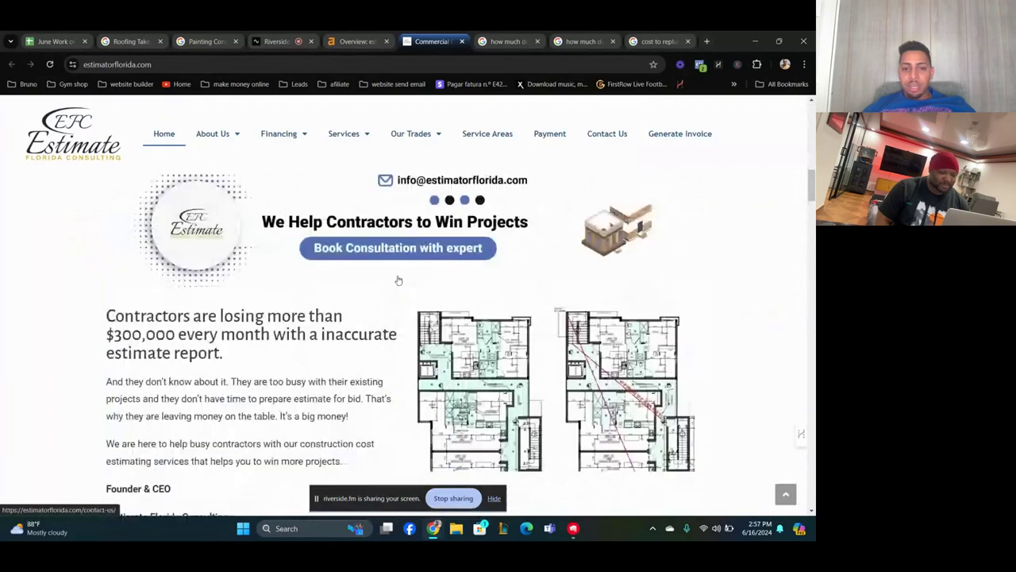
{"action": "scroll", "coordinate": [399, 279], "scroll_direction": "up", "scroll_amount": 1}
{"action": "scroll", "coordinate": [398, 280], "scroll_direction": "up", "scroll_amount": 1}
{"action": "scroll", "coordinate": [574, 293], "scroll_direction": "up", "scroll_amount": 4}
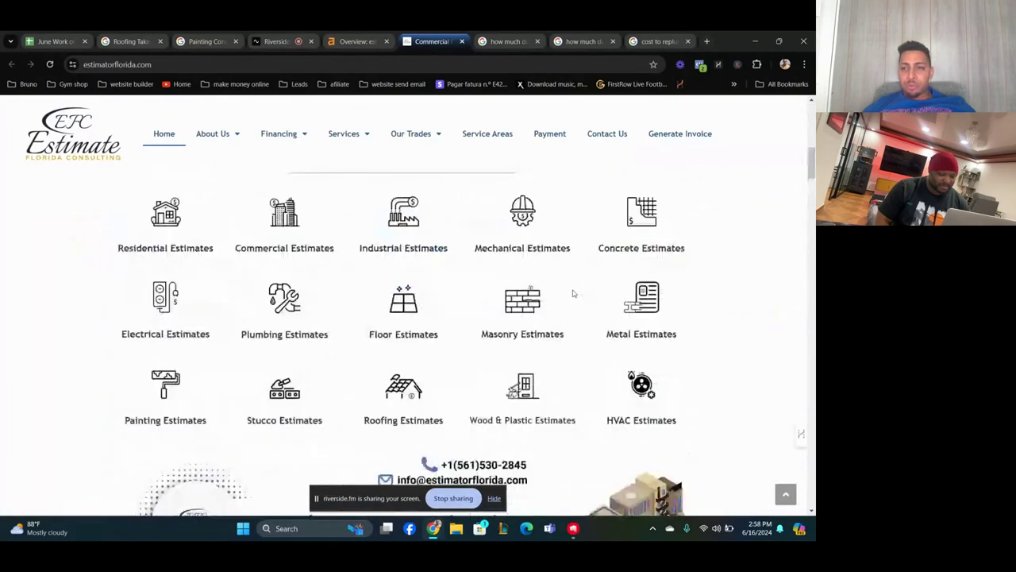
{"action": "scroll", "coordinate": [573, 293], "scroll_direction": "up", "scroll_amount": 5}
{"action": "scroll", "coordinate": [573, 293], "scroll_direction": "up", "scroll_amount": 5}
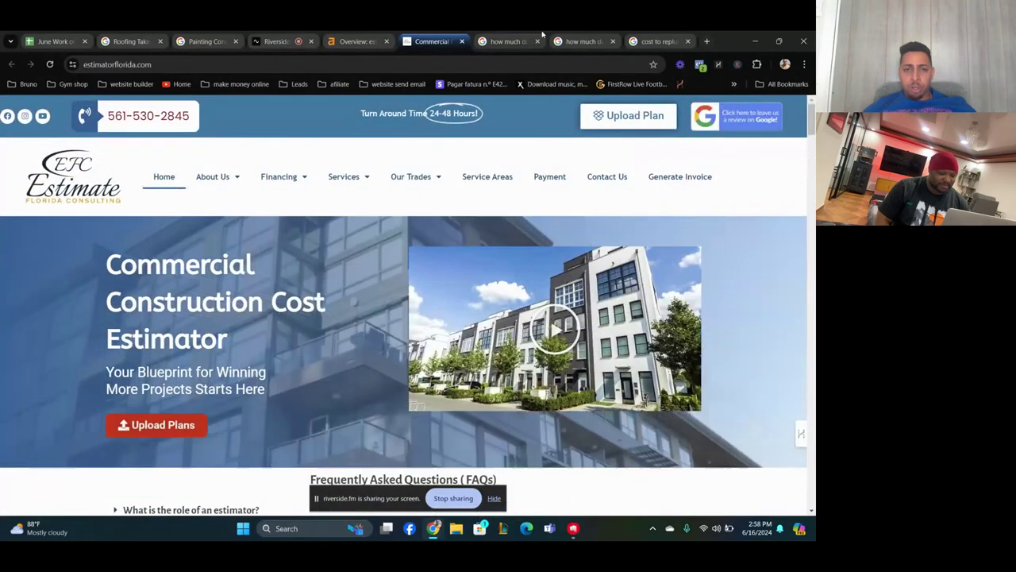
- Open estimatorflorida.com's Organic keywords report in Ahrefs and highlight its 35,396 keyword total
{"action": "left_click", "coordinate": [357, 41]}
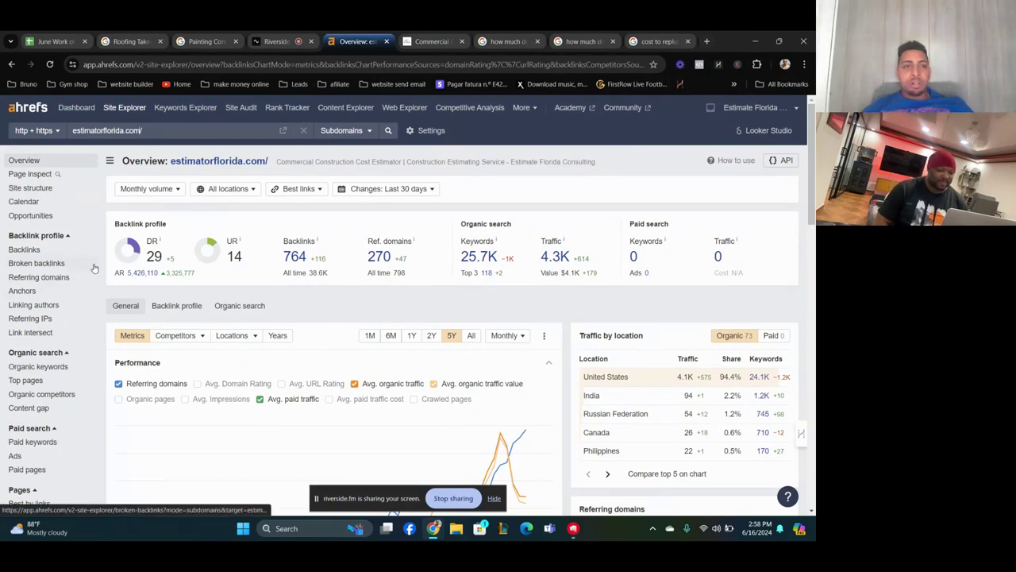
{"action": "left_click", "coordinate": [39, 366]}
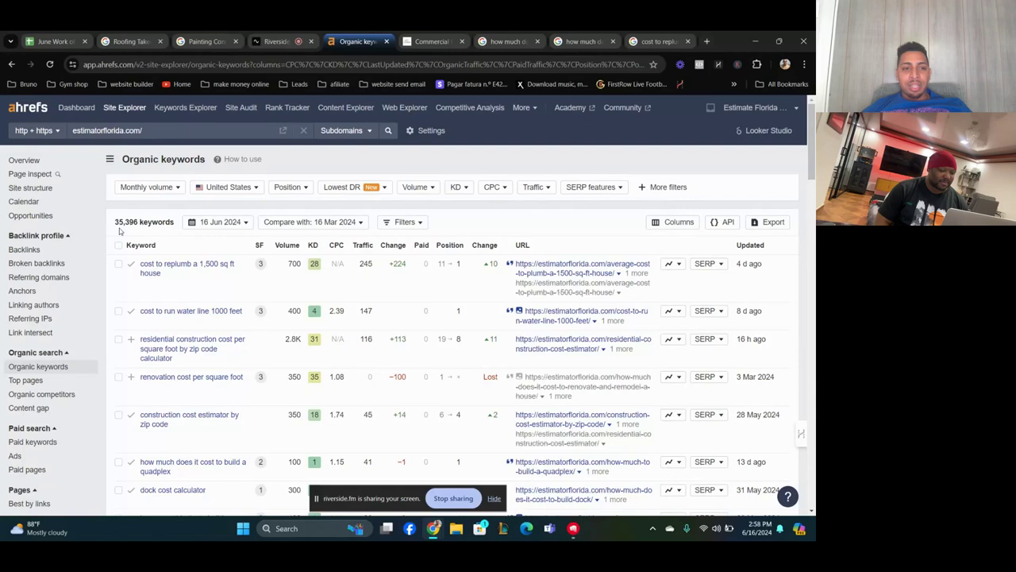
{"action": "left_click_drag", "start_coordinate": [114, 223], "coordinate": [141, 221]}
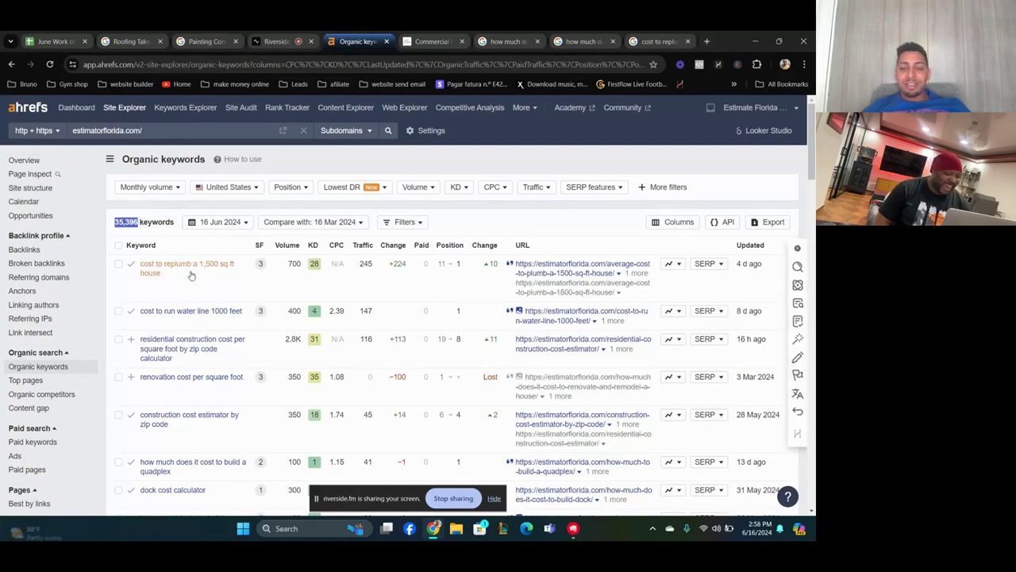
{"action": "left_click", "coordinate": [589, 223]}
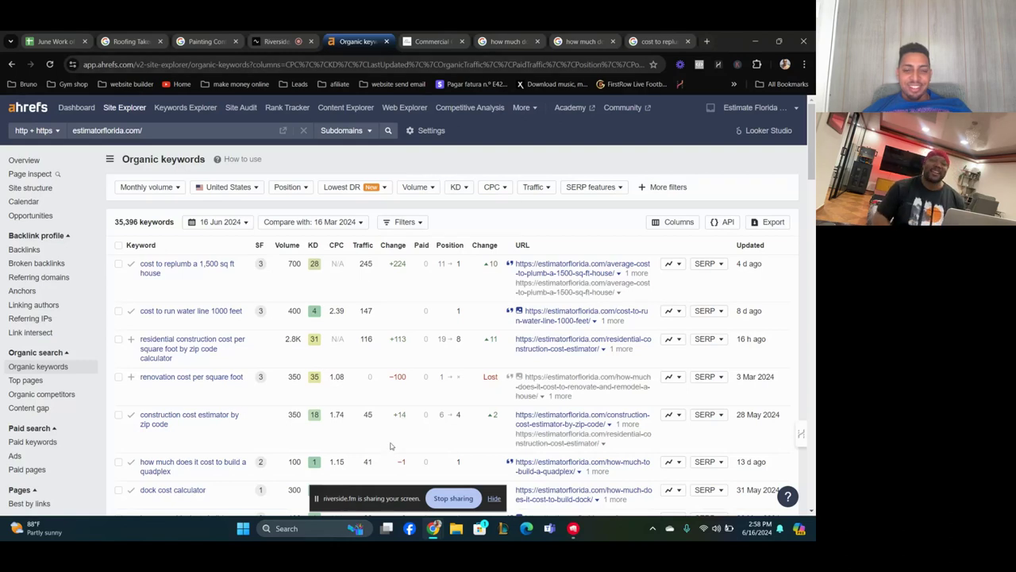
{"action": "scroll", "coordinate": [367, 384], "scroll_direction": "down", "scroll_amount": 1}
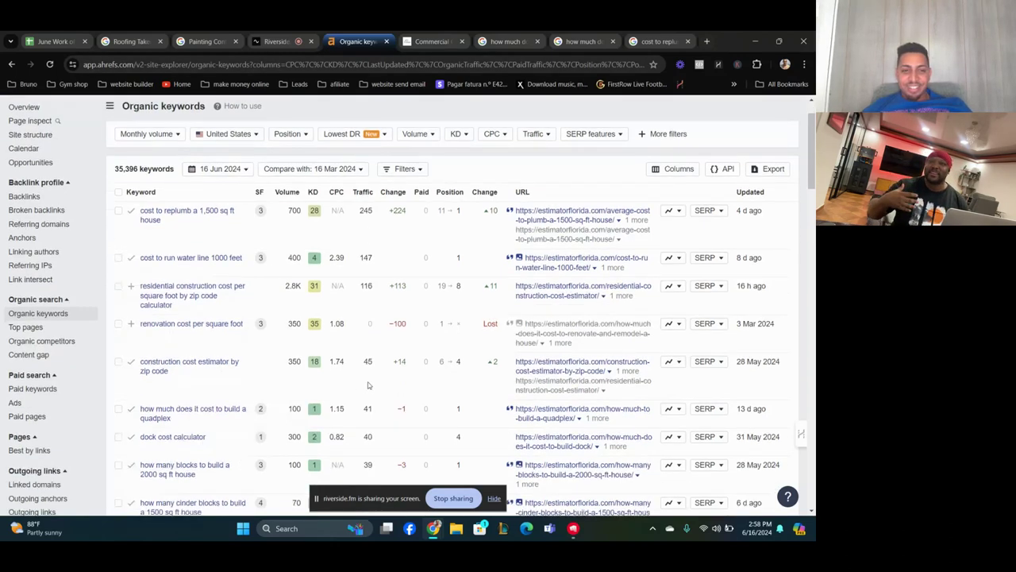
{"action": "scroll", "coordinate": [367, 384], "scroll_direction": "up", "scroll_amount": 1}
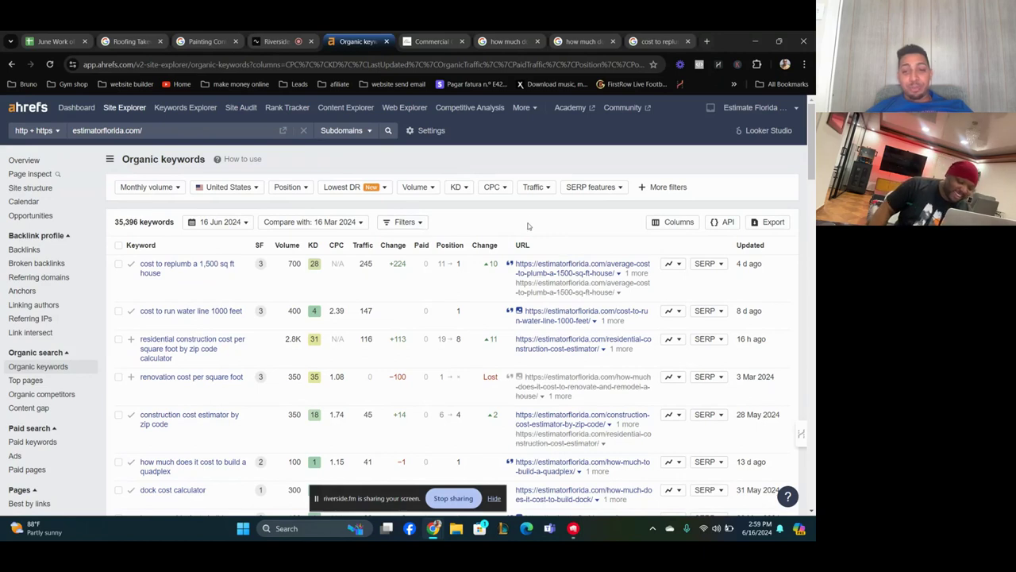
{"action": "scroll", "coordinate": [528, 226], "scroll_direction": "down", "scroll_amount": 2}
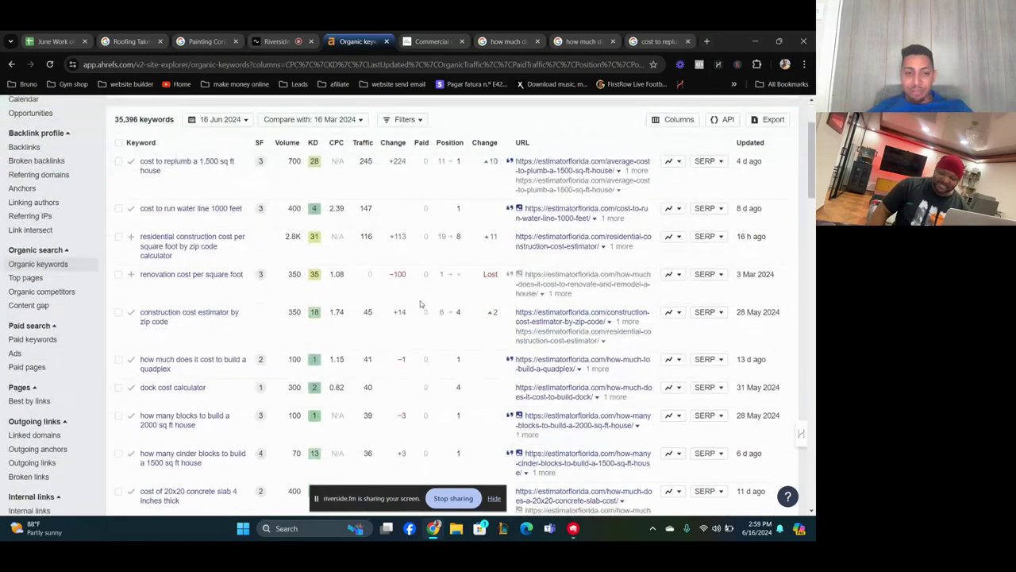
{"action": "scroll", "coordinate": [420, 301], "scroll_direction": "up", "scroll_amount": 2}
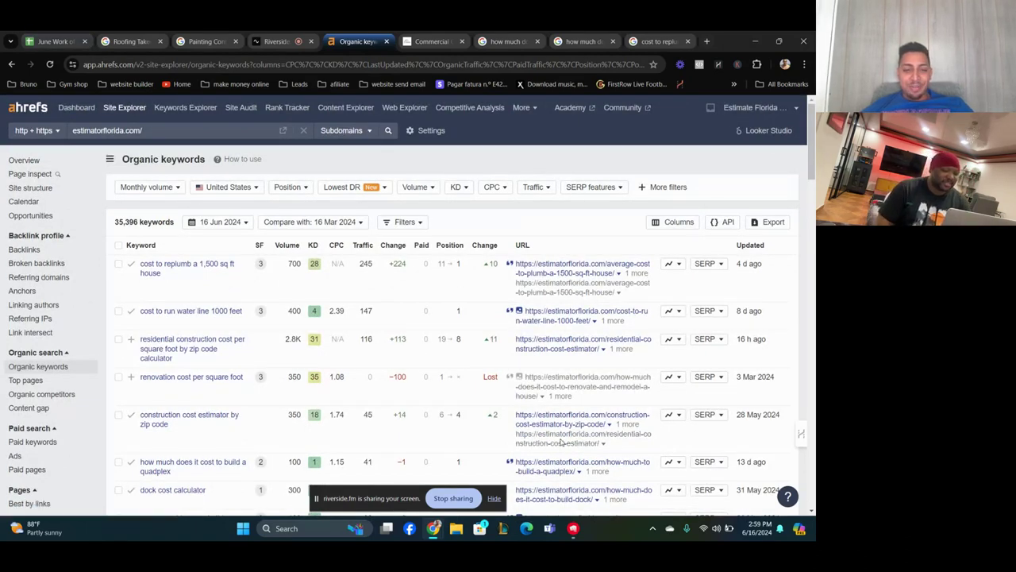
{"action": "scroll", "coordinate": [561, 442], "scroll_direction": "down", "scroll_amount": 1}
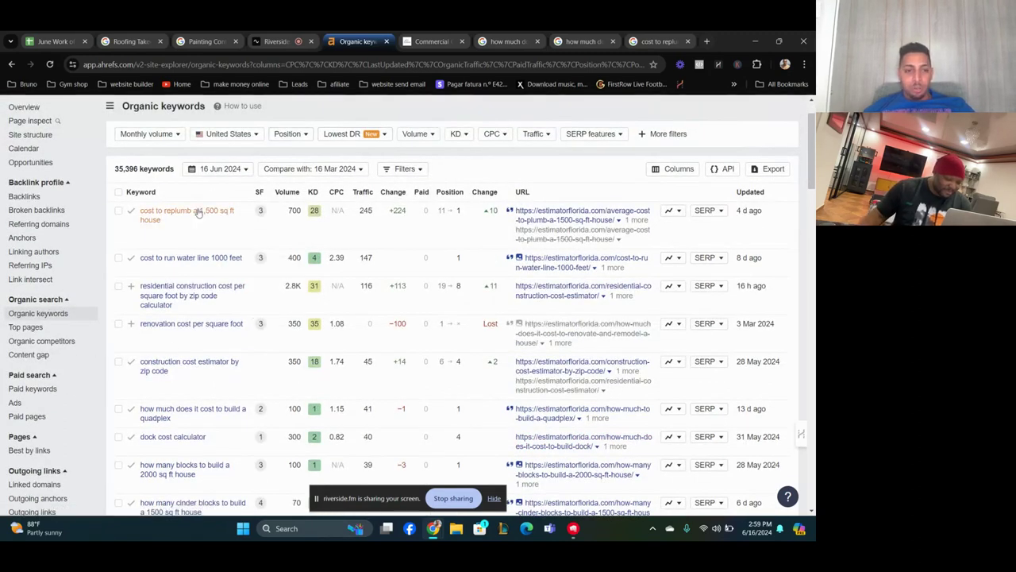
{"action": "left_click_drag", "start_coordinate": [163, 221], "coordinate": [140, 210]}
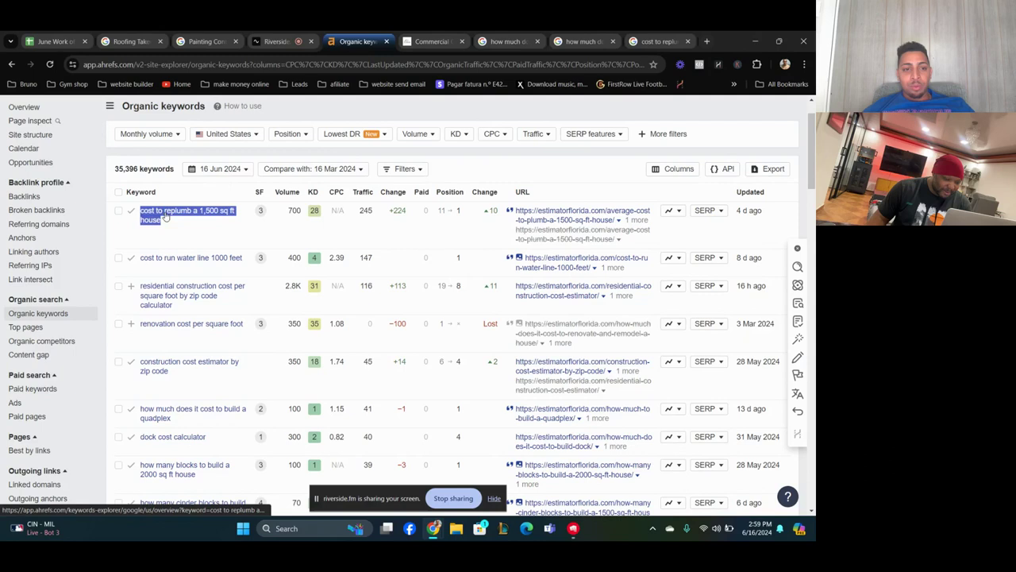
{"action": "double_click", "coordinate": [316, 211]}
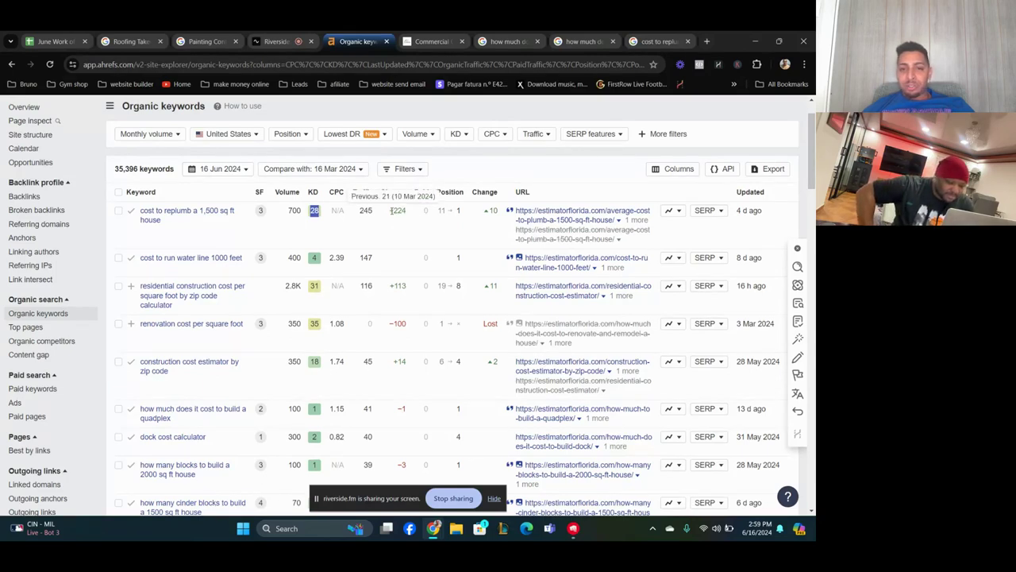
{"action": "mouse_move", "coordinate": [391, 210]}
{"action": "left_mouse_down"}
{"action": "mouse_move", "coordinate": [465, 214]}
{"action": "mouse_move", "coordinate": [412, 214]}
{"action": "left_mouse_up"}
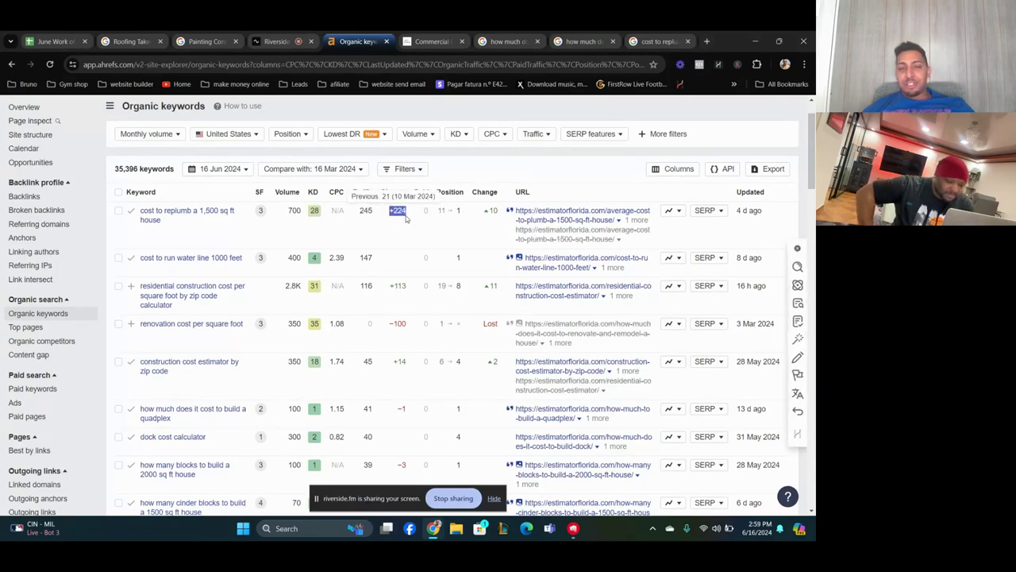
{"action": "left_click", "coordinate": [480, 226]}
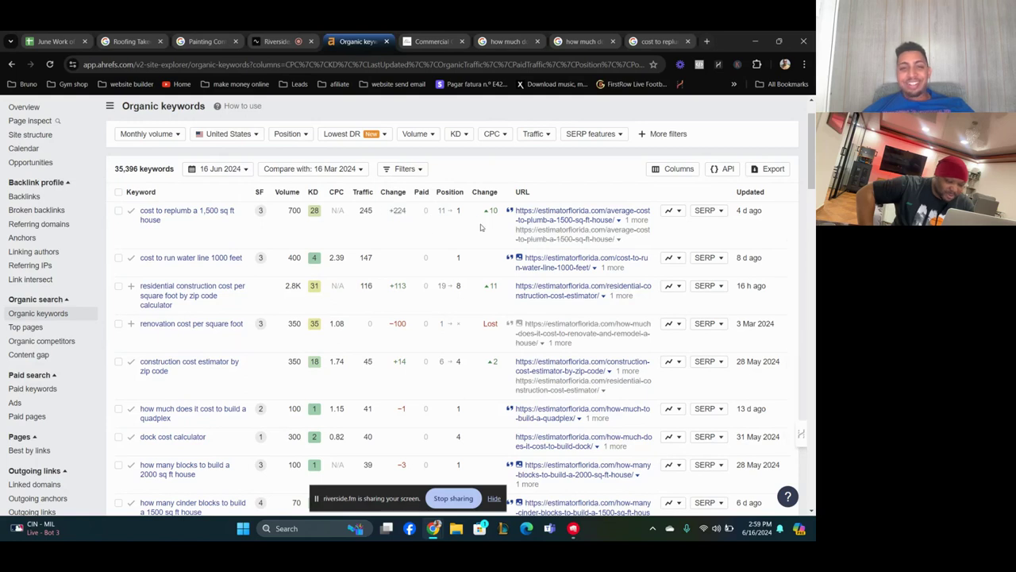
{"action": "left_click_drag", "start_coordinate": [238, 216], "coordinate": [141, 210]}
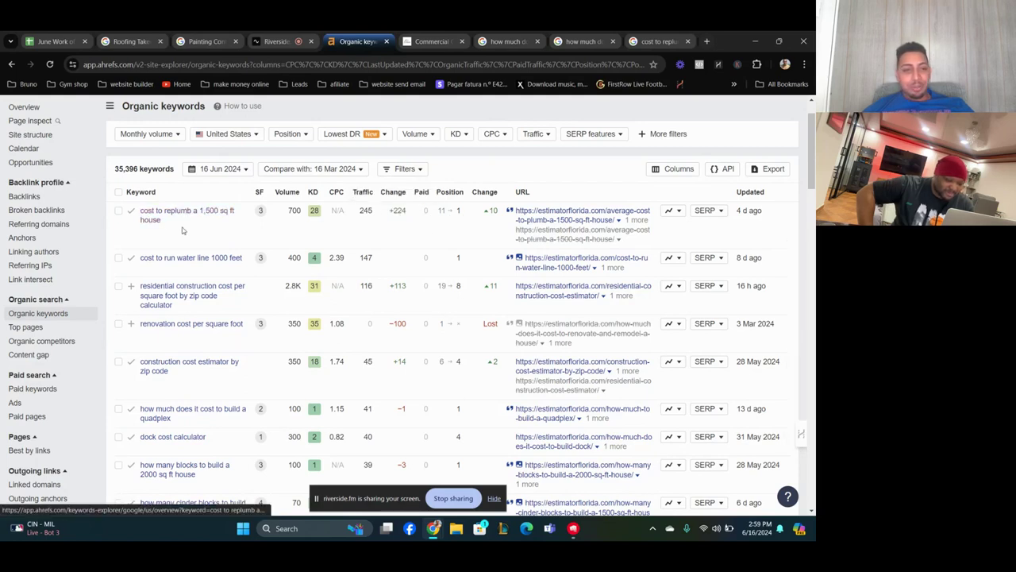
- Search Google for the keyword 'cost to replumb a 1,500 sq ft house'
{"action": "right_click", "coordinate": [158, 222]}
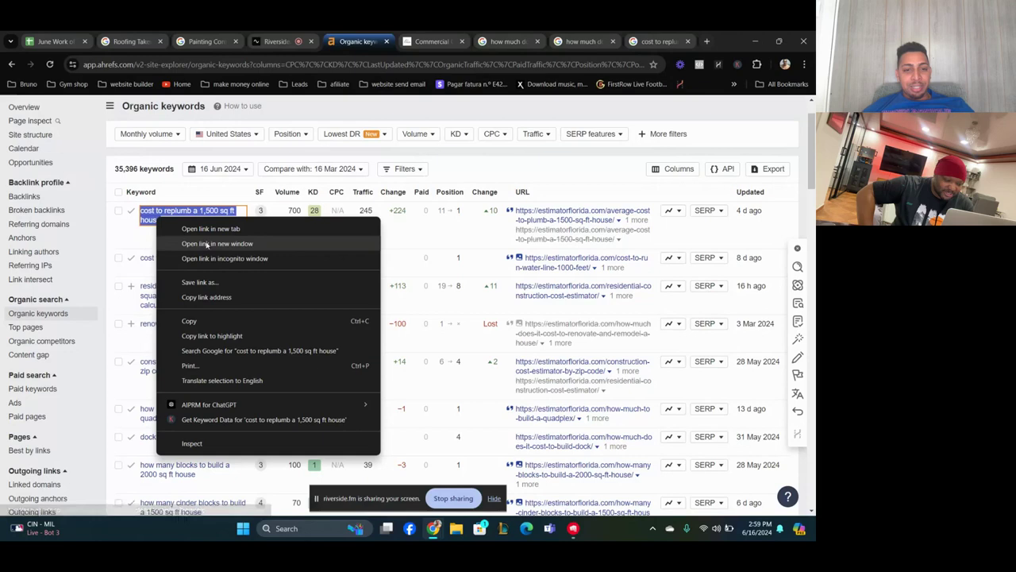
{"action": "left_click", "coordinate": [297, 351]}
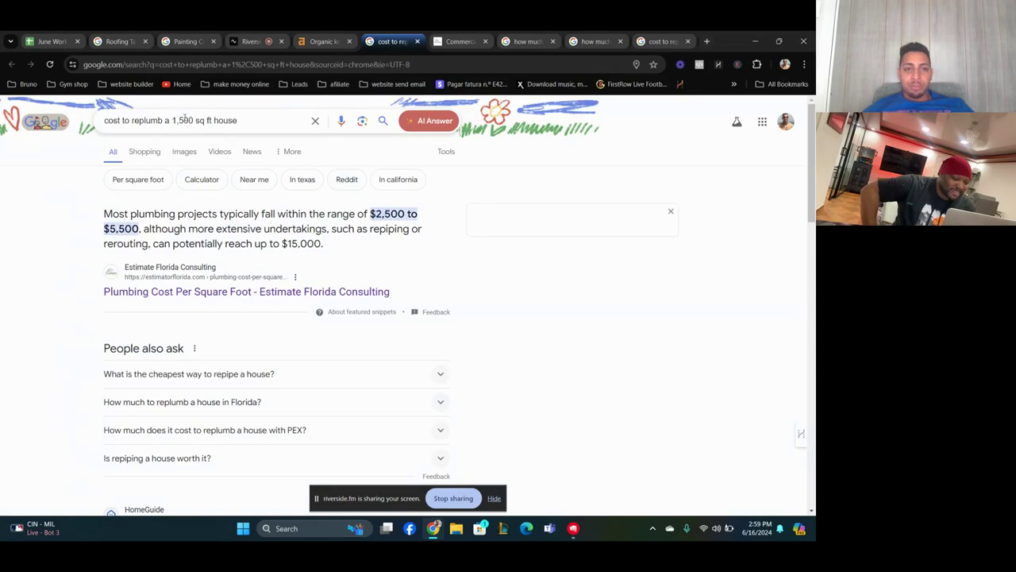
{"action": "left_click_drag", "start_coordinate": [236, 120], "coordinate": [195, 120]}
{"action": "left_click", "coordinate": [1, 238]}
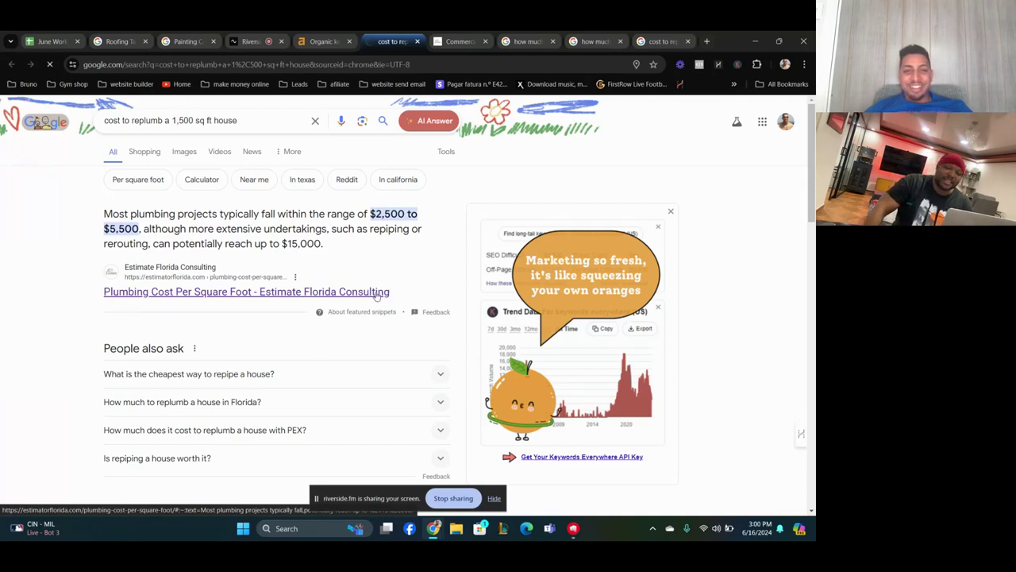
- Open the 'Plumbing Cost Per Square Foot' article linked from the featured snippet
{"action": "left_click", "coordinate": [377, 296]}
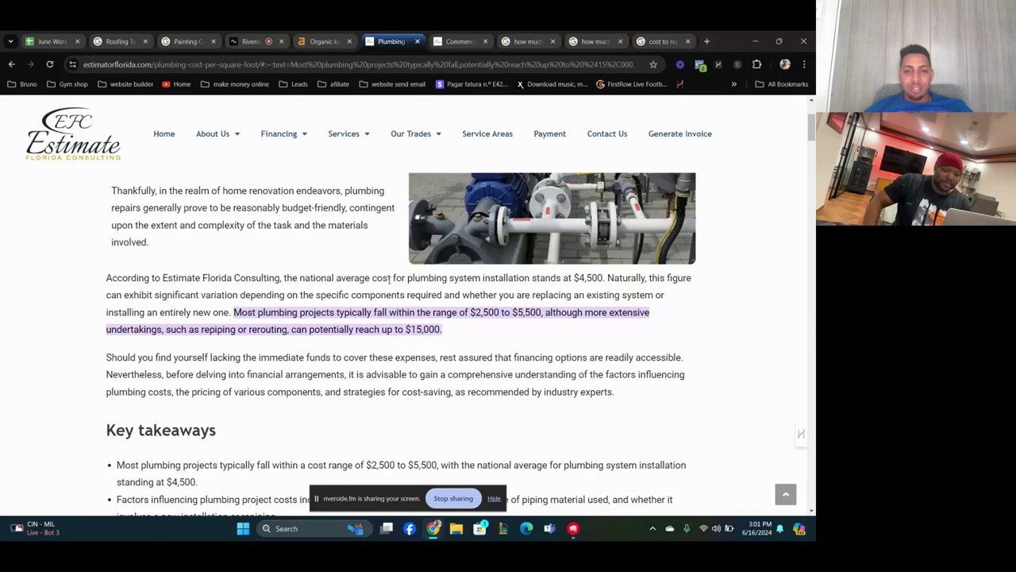
{"action": "scroll", "coordinate": [390, 279], "scroll_direction": "up", "scroll_amount": 3}
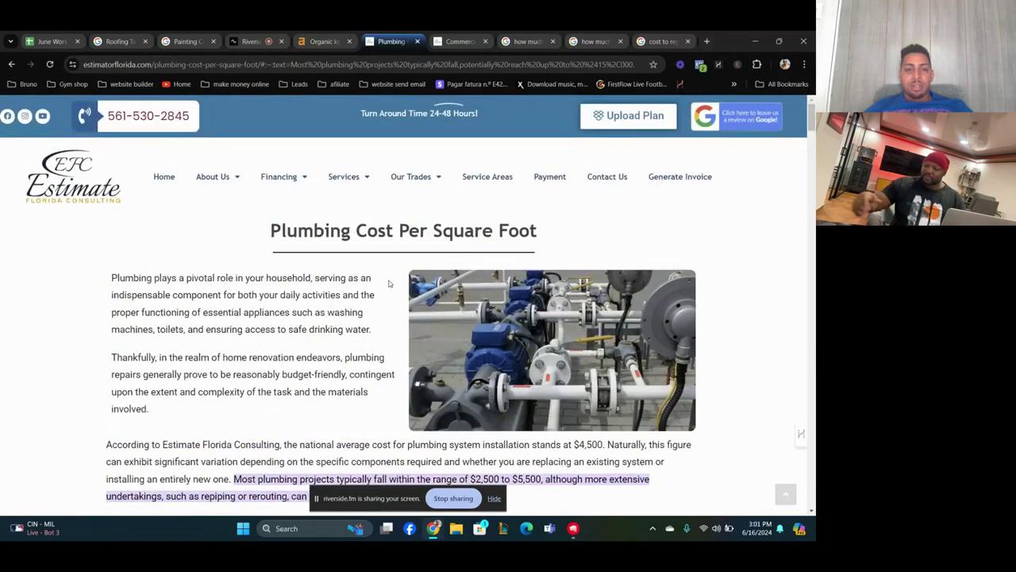
- Back in Ahrefs, select the keyword 'cost to run water line 1000 feet' and bring up its options menu
{"action": "left_click", "coordinate": [321, 41]}
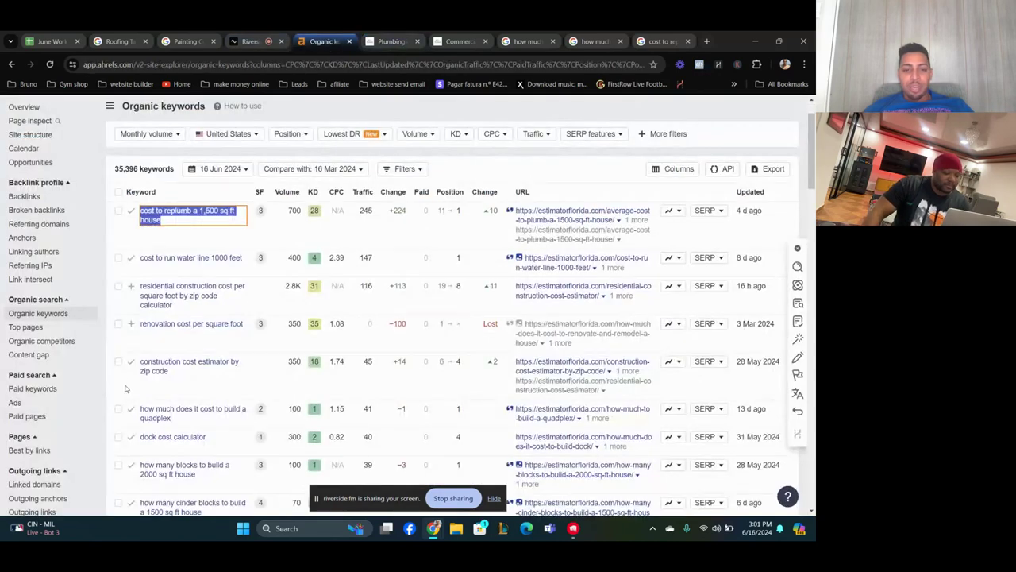
{"action": "scroll", "coordinate": [252, 357], "scroll_direction": "down", "scroll_amount": 3}
{"action": "scroll", "coordinate": [252, 357], "scroll_direction": "down", "scroll_amount": 3}
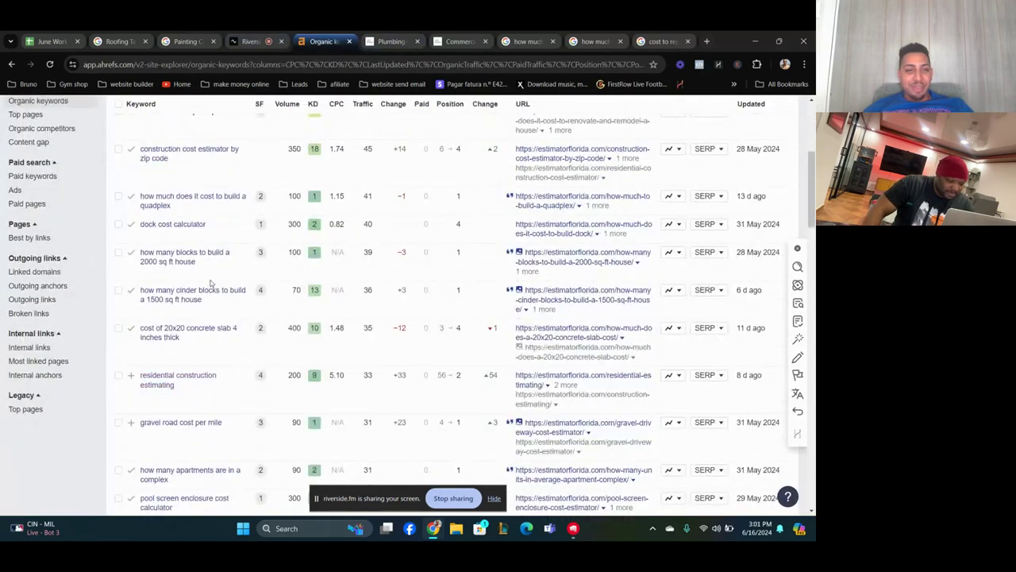
{"action": "scroll", "coordinate": [222, 365], "scroll_direction": "up", "scroll_amount": 5}
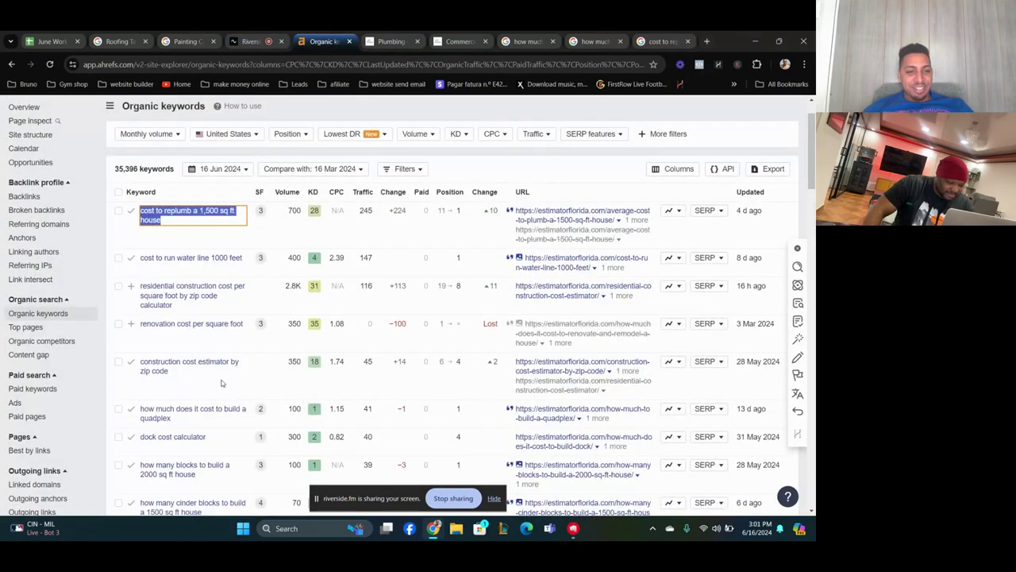
{"action": "left_click_drag", "start_coordinate": [238, 373], "coordinate": [141, 360]}
{"action": "left_click_drag", "start_coordinate": [243, 258], "coordinate": [139, 258]}
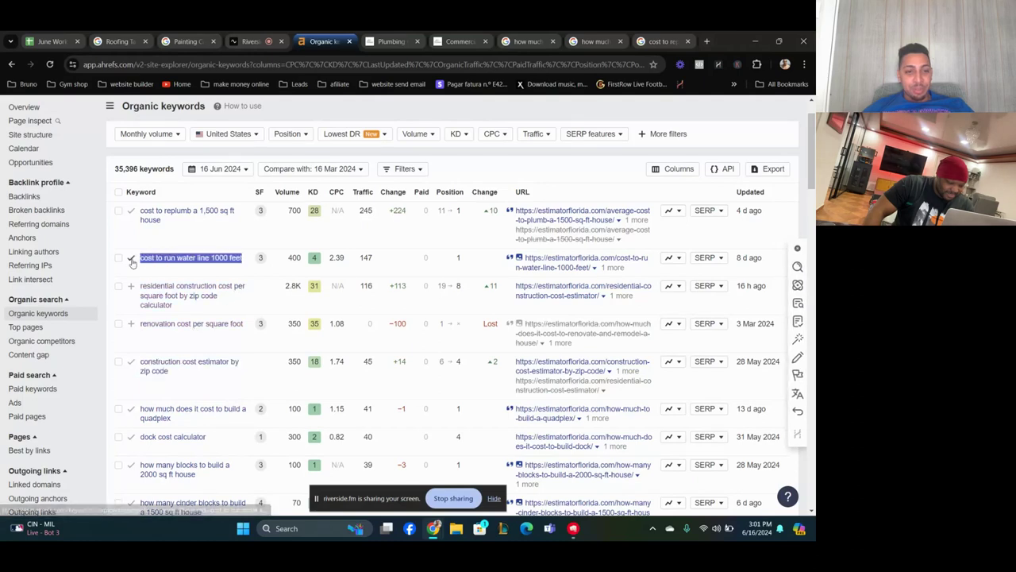
{"action": "right_click", "coordinate": [188, 259]}
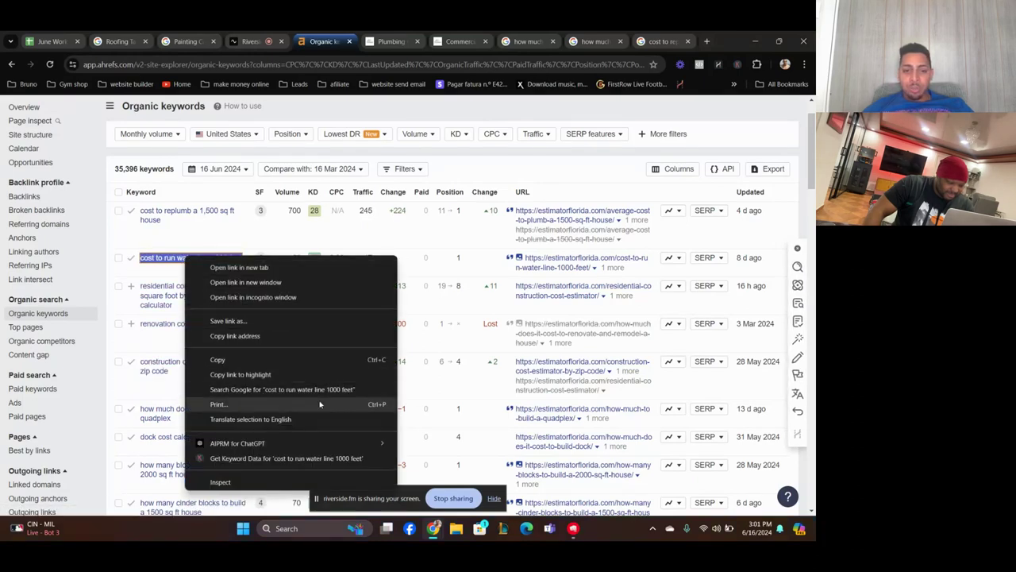
- Search Google for 'cost to run water line 1000 feet' and expand the full AI Overview
{"action": "left_click", "coordinate": [254, 389]}
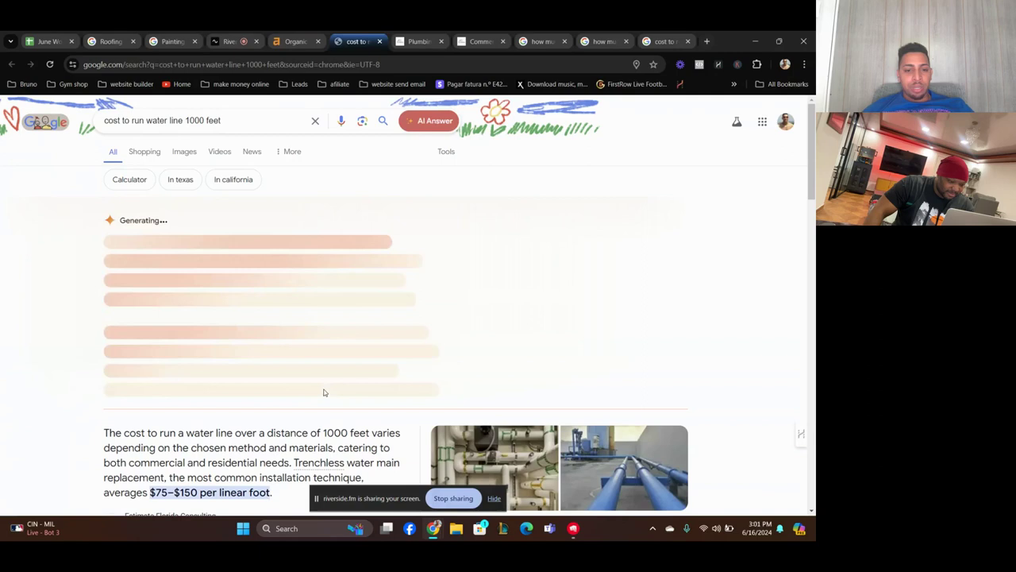
{"action": "scroll", "coordinate": [324, 392], "scroll_direction": "down", "scroll_amount": 3}
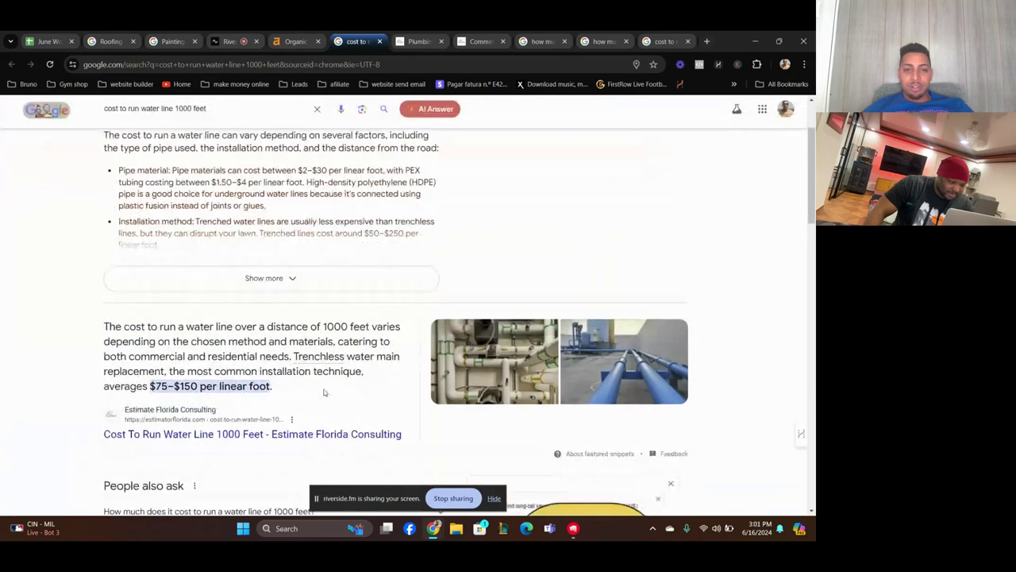
{"action": "scroll", "coordinate": [324, 393], "scroll_direction": "up", "scroll_amount": 1}
{"action": "scroll", "coordinate": [324, 392], "scroll_direction": "up", "scroll_amount": 1}
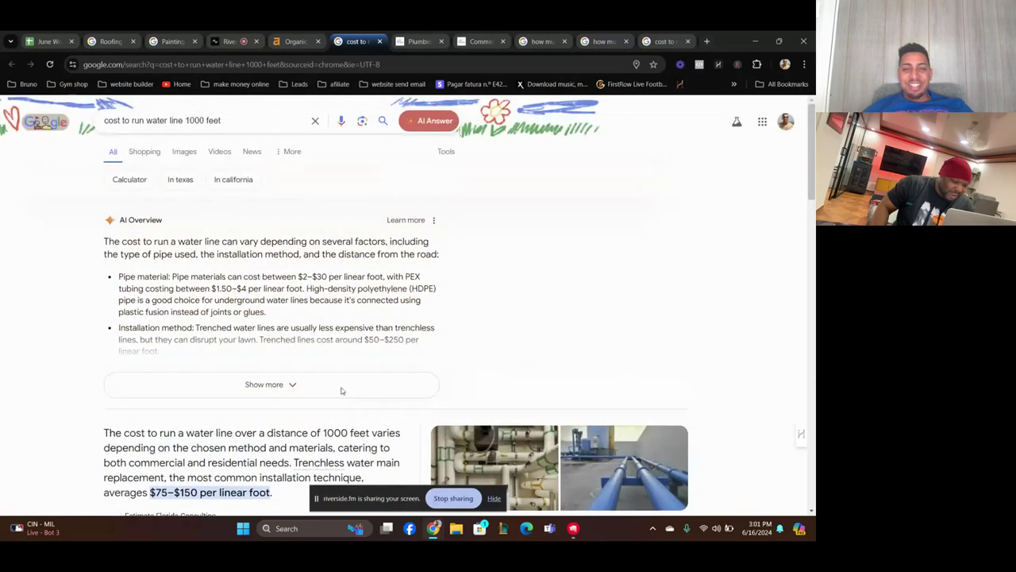
{"action": "left_click", "coordinate": [251, 389]}
{"action": "scroll", "coordinate": [562, 338], "scroll_direction": "down", "scroll_amount": 1}
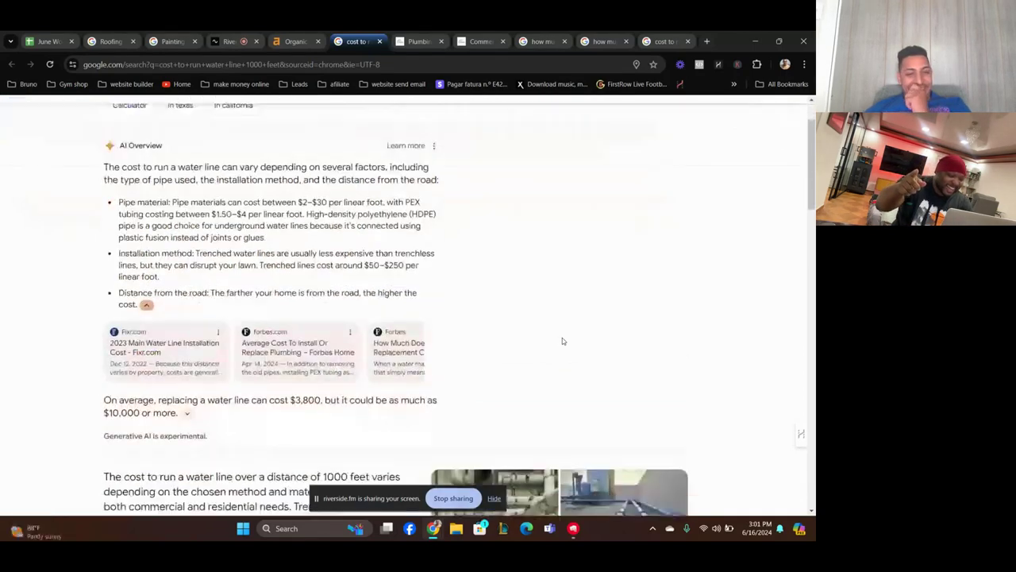
{"action": "scroll", "coordinate": [562, 337], "scroll_direction": "down", "scroll_amount": 1}
{"action": "scroll", "coordinate": [562, 337], "scroll_direction": "down", "scroll_amount": 2}
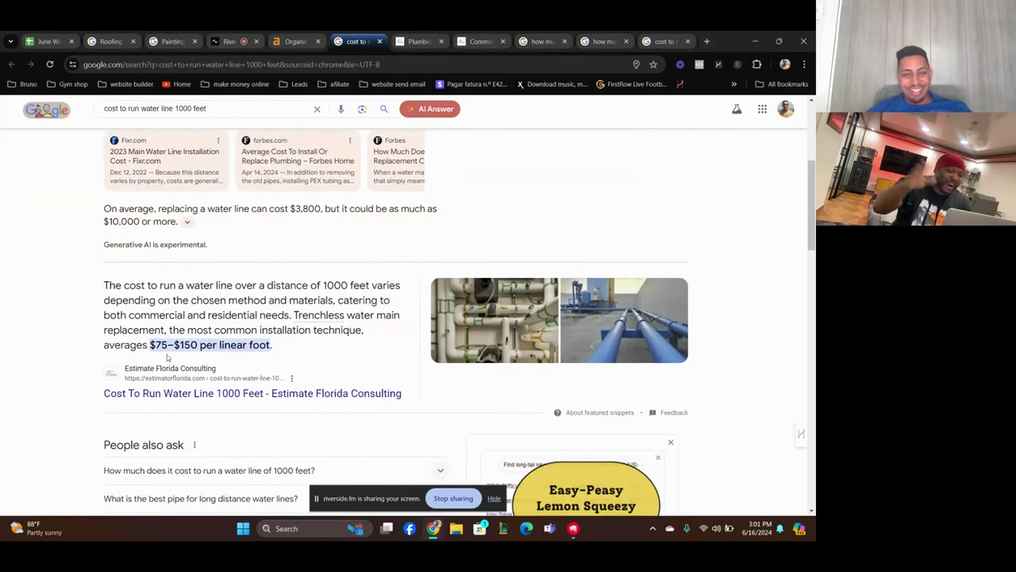
{"action": "scroll", "coordinate": [464, 378], "scroll_direction": "up", "scroll_amount": 2}
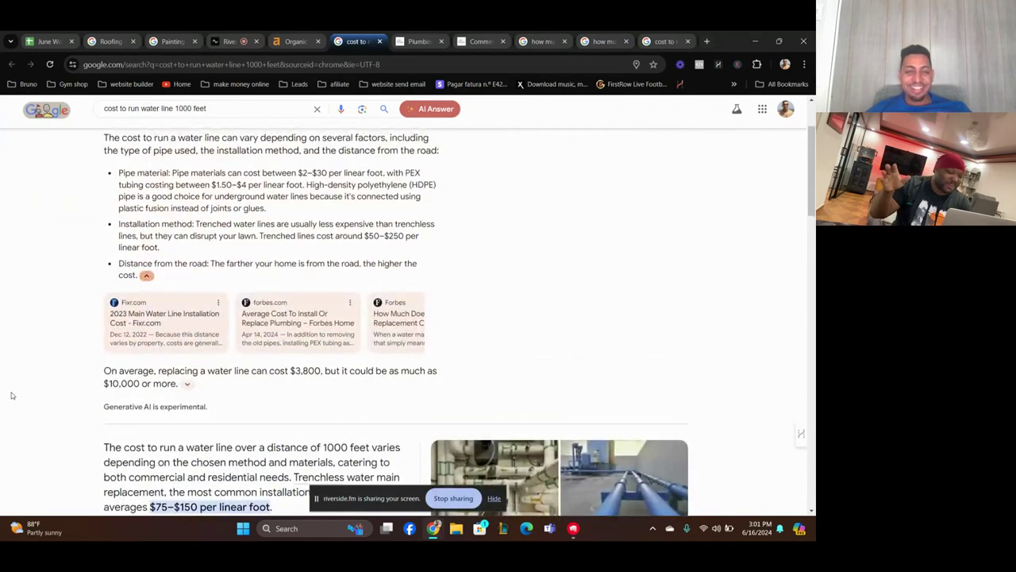
{"action": "scroll", "coordinate": [12, 394], "scroll_direction": "up", "scroll_amount": 3}
{"action": "scroll", "coordinate": [12, 395], "scroll_direction": "down", "scroll_amount": 1}
{"action": "scroll", "coordinate": [12, 395], "scroll_direction": "down", "scroll_amount": 1}
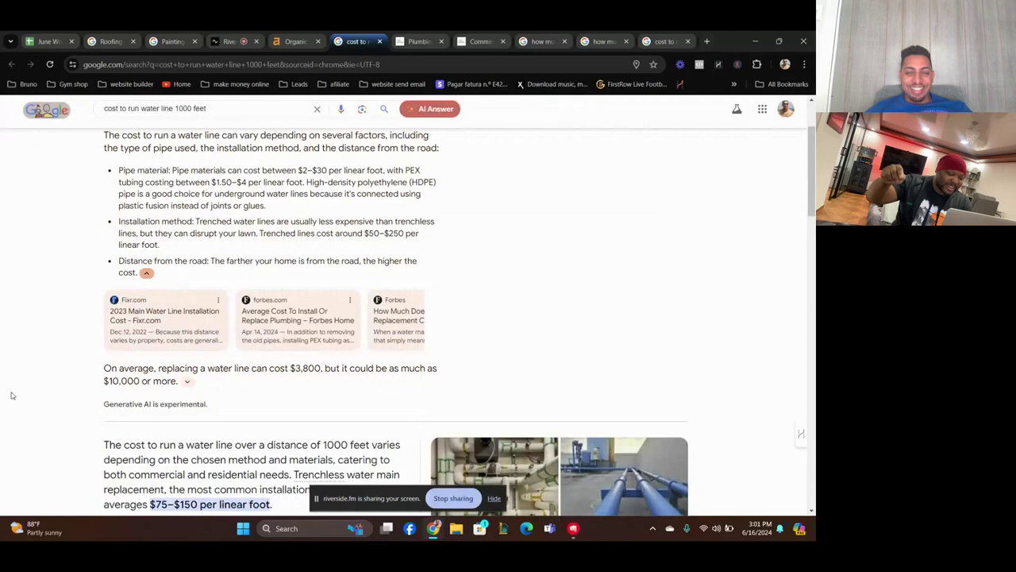
{"action": "scroll", "coordinate": [12, 395], "scroll_direction": "down", "scroll_amount": 2}
{"action": "scroll", "coordinate": [12, 394], "scroll_direction": "down", "scroll_amount": 1}
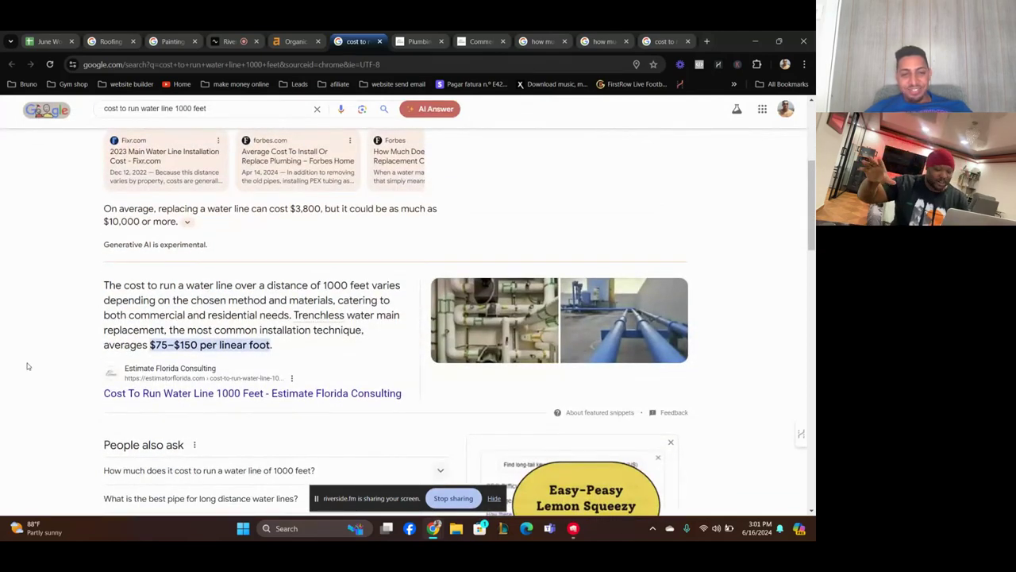
{"action": "scroll", "coordinate": [64, 359], "scroll_direction": "up", "scroll_amount": 3}
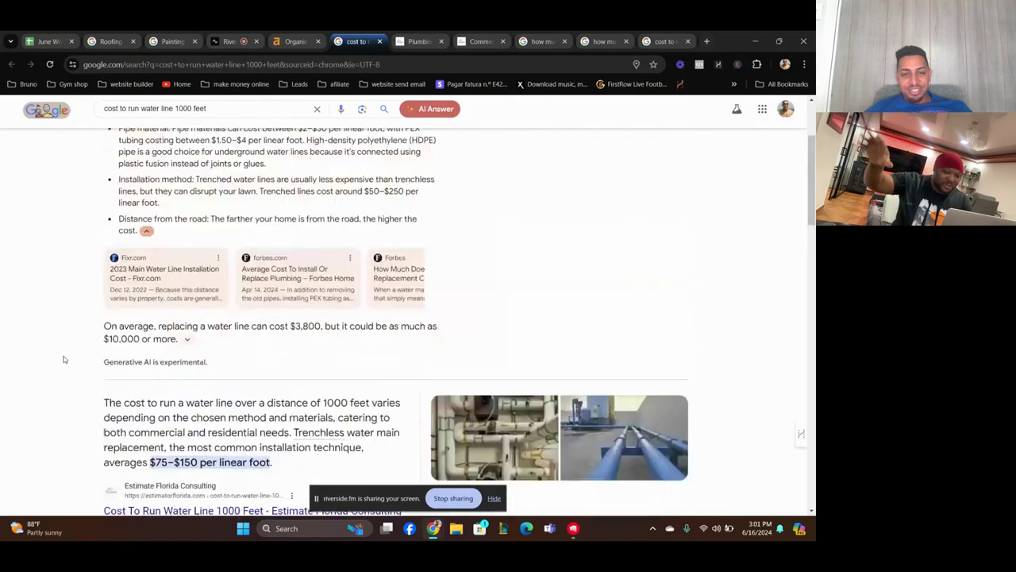
{"action": "scroll", "coordinate": [64, 359], "scroll_direction": "up", "scroll_amount": 4}
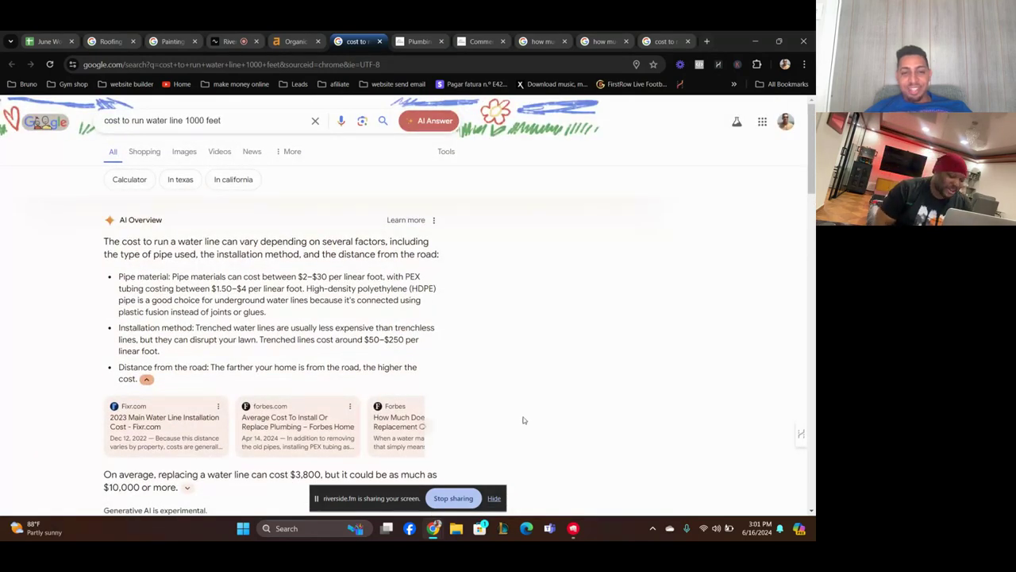
{"action": "scroll", "coordinate": [356, 320], "scroll_direction": "down", "scroll_amount": 1}
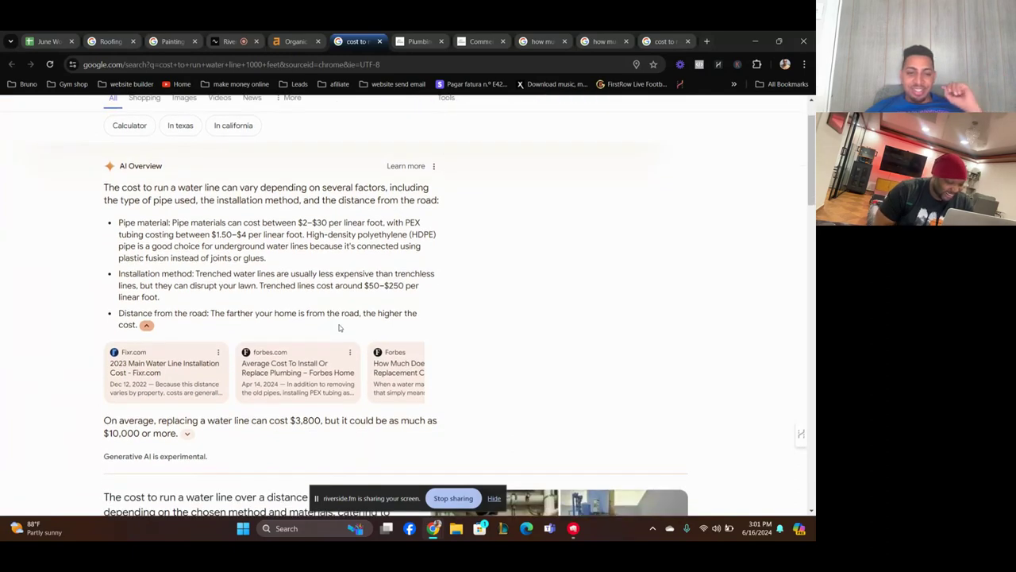
{"action": "scroll", "coordinate": [339, 327], "scroll_direction": "down", "scroll_amount": 1}
{"action": "scroll", "coordinate": [355, 328], "scroll_direction": "down", "scroll_amount": 1}
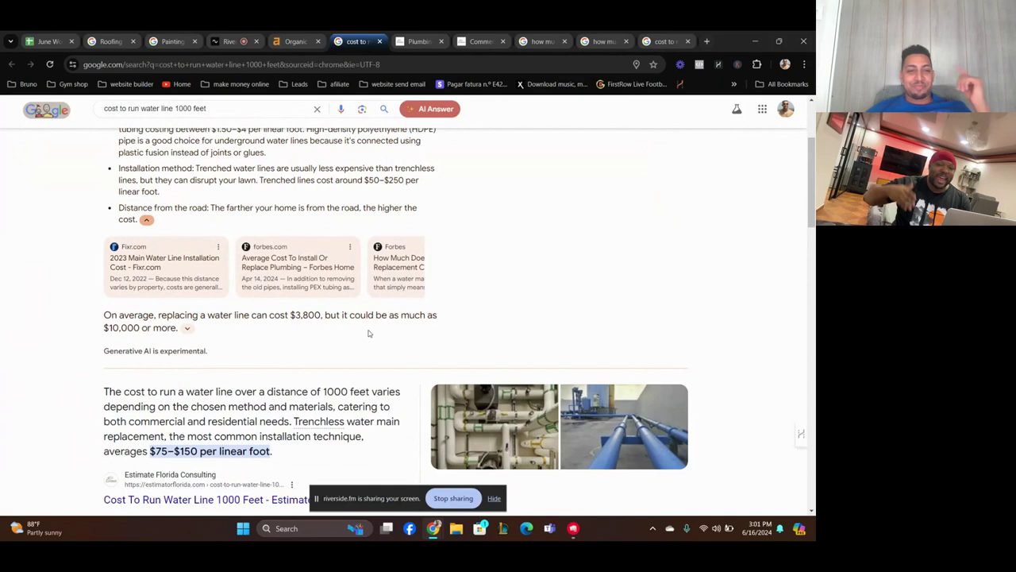
{"action": "scroll", "coordinate": [369, 333], "scroll_direction": "down", "scroll_amount": 2}
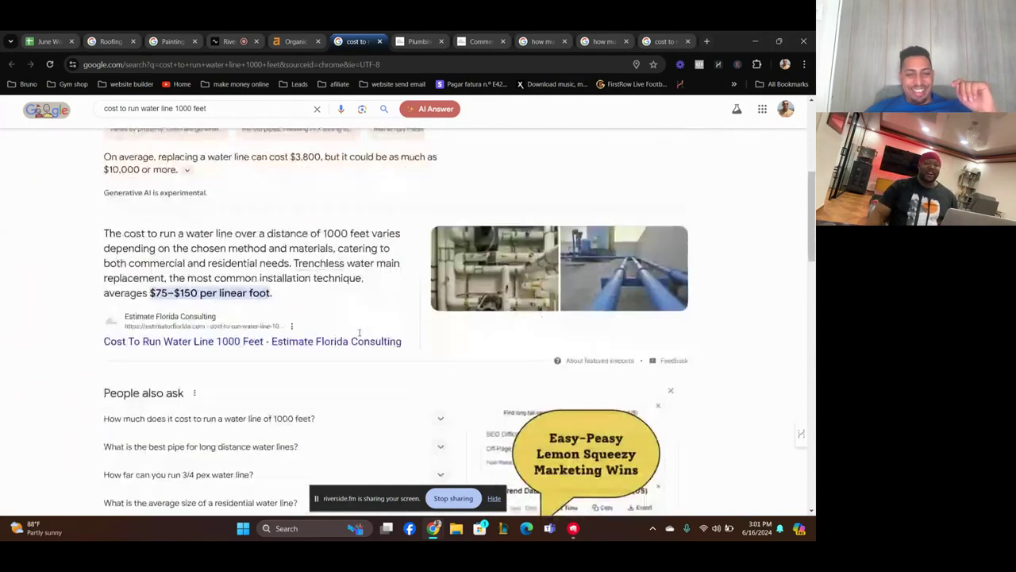
{"action": "scroll", "coordinate": [359, 332], "scroll_direction": "down", "scroll_amount": 2}
{"action": "scroll", "coordinate": [359, 332], "scroll_direction": "down", "scroll_amount": 3}
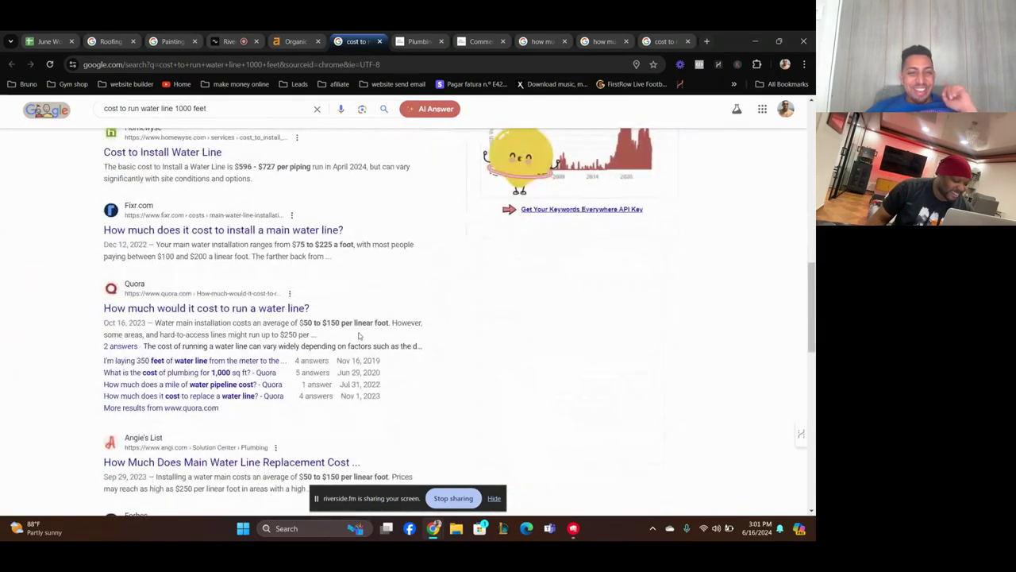
{"action": "scroll", "coordinate": [359, 335], "scroll_direction": "down", "scroll_amount": 3}
{"action": "scroll", "coordinate": [359, 335], "scroll_direction": "down", "scroll_amount": 3}
{"action": "scroll", "coordinate": [358, 336], "scroll_direction": "down", "scroll_amount": 3}
{"action": "scroll", "coordinate": [359, 336], "scroll_direction": "down", "scroll_amount": 2}
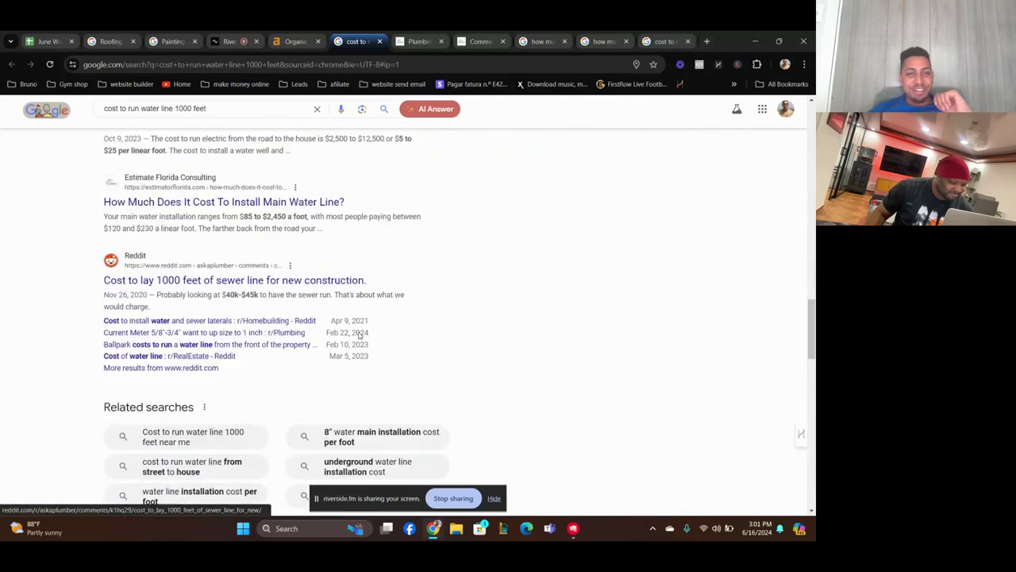
{"action": "scroll", "coordinate": [359, 336], "scroll_direction": "up", "scroll_amount": 2}
{"action": "scroll", "coordinate": [373, 332], "scroll_direction": "up", "scroll_amount": 3}
{"action": "scroll", "coordinate": [380, 327], "scroll_direction": "up", "scroll_amount": 4}
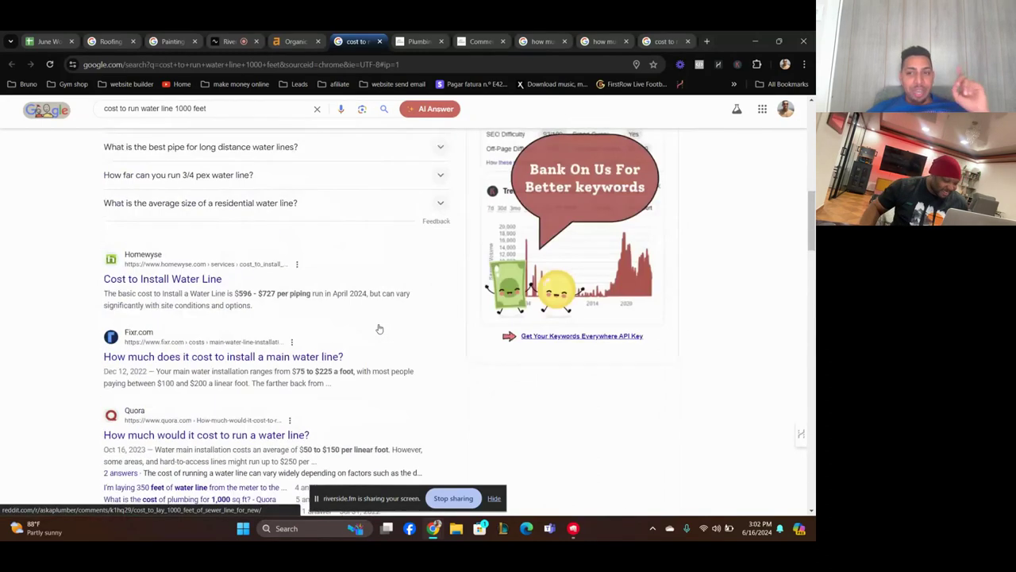
{"action": "scroll", "coordinate": [380, 327], "scroll_direction": "up", "scroll_amount": 4}
{"action": "scroll", "coordinate": [380, 327], "scroll_direction": "up", "scroll_amount": 4}
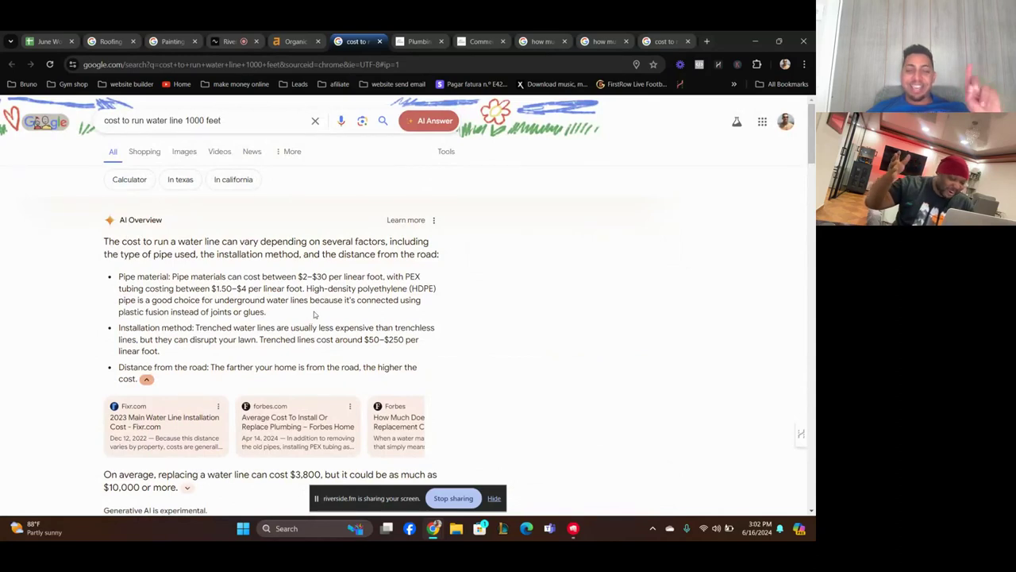
{"action": "scroll", "coordinate": [314, 315], "scroll_direction": "down", "scroll_amount": 2}
{"action": "scroll", "coordinate": [314, 315], "scroll_direction": "down", "scroll_amount": 3}
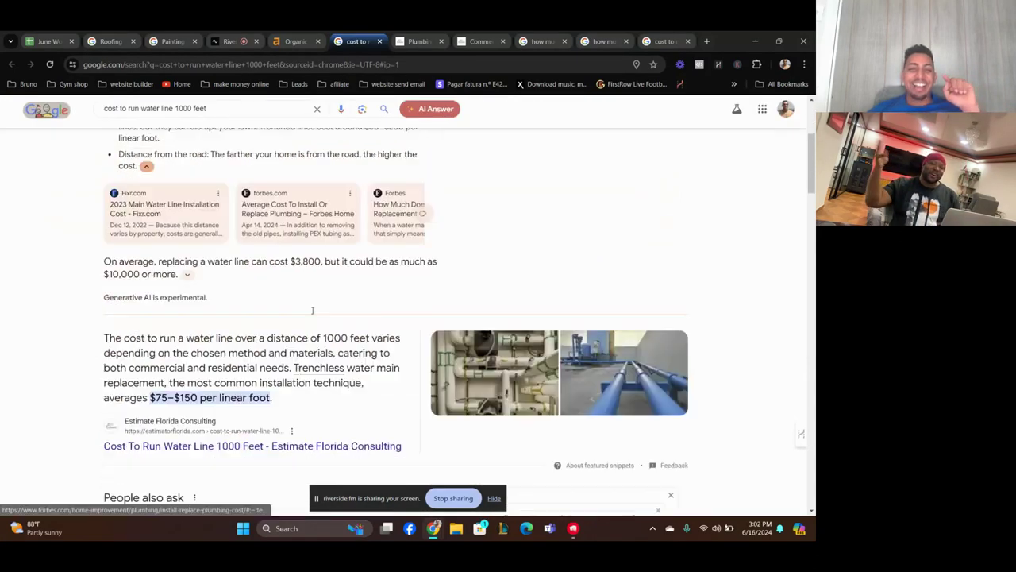
{"action": "scroll", "coordinate": [314, 315], "scroll_direction": "down", "scroll_amount": 1}
{"action": "scroll", "coordinate": [314, 316], "scroll_direction": "down", "scroll_amount": 5}
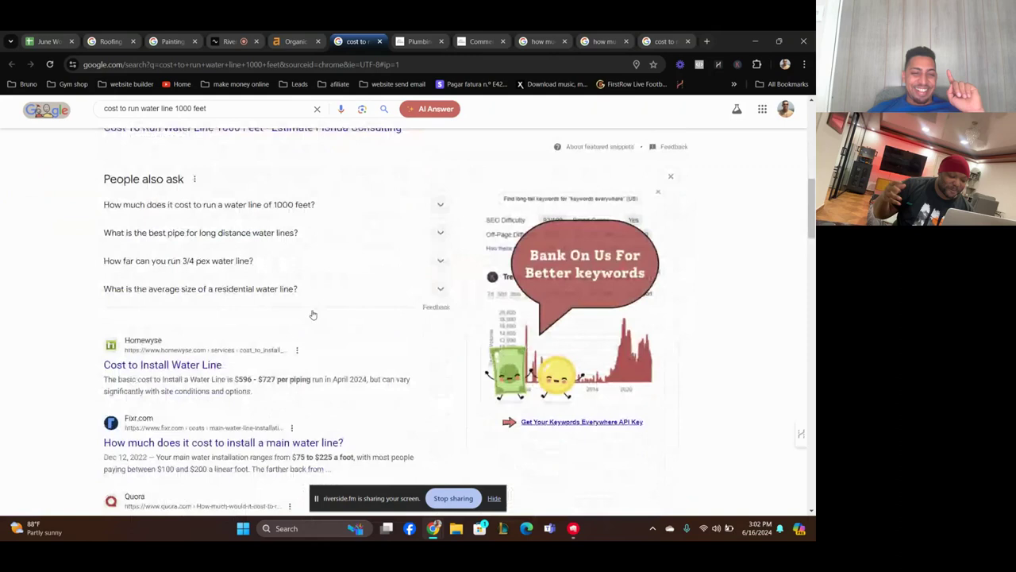
{"action": "scroll", "coordinate": [314, 315], "scroll_direction": "down", "scroll_amount": 3}
{"action": "scroll", "coordinate": [314, 312], "scroll_direction": "down", "scroll_amount": 4}
{"action": "scroll", "coordinate": [315, 312], "scroll_direction": "down", "scroll_amount": 3}
{"action": "scroll", "coordinate": [314, 312], "scroll_direction": "down", "scroll_amount": 2}
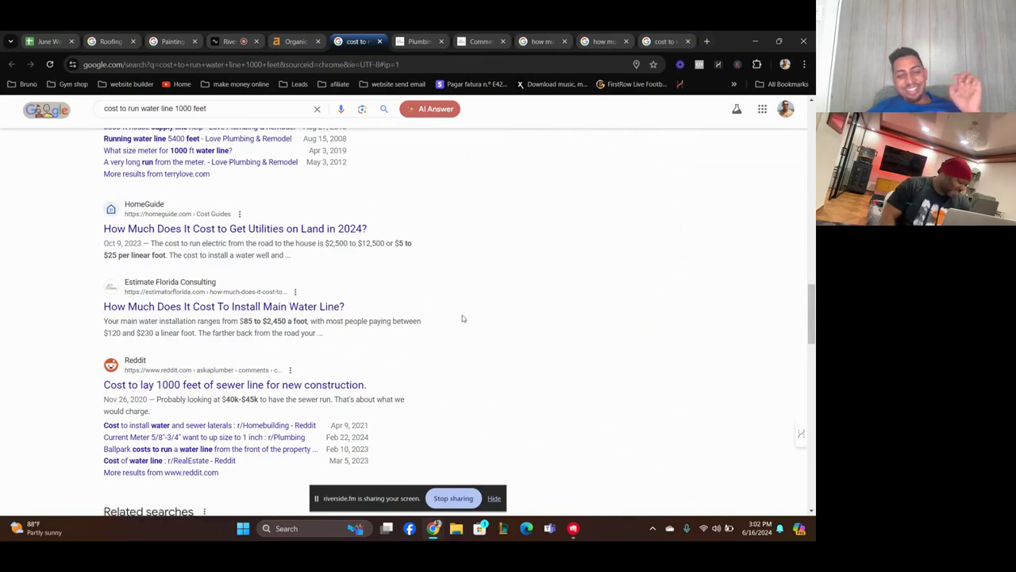
{"action": "scroll", "coordinate": [462, 315], "scroll_direction": "up", "scroll_amount": 3}
{"action": "scroll", "coordinate": [462, 315], "scroll_direction": "up", "scroll_amount": 3}
{"action": "scroll", "coordinate": [462, 315], "scroll_direction": "up", "scroll_amount": 3}
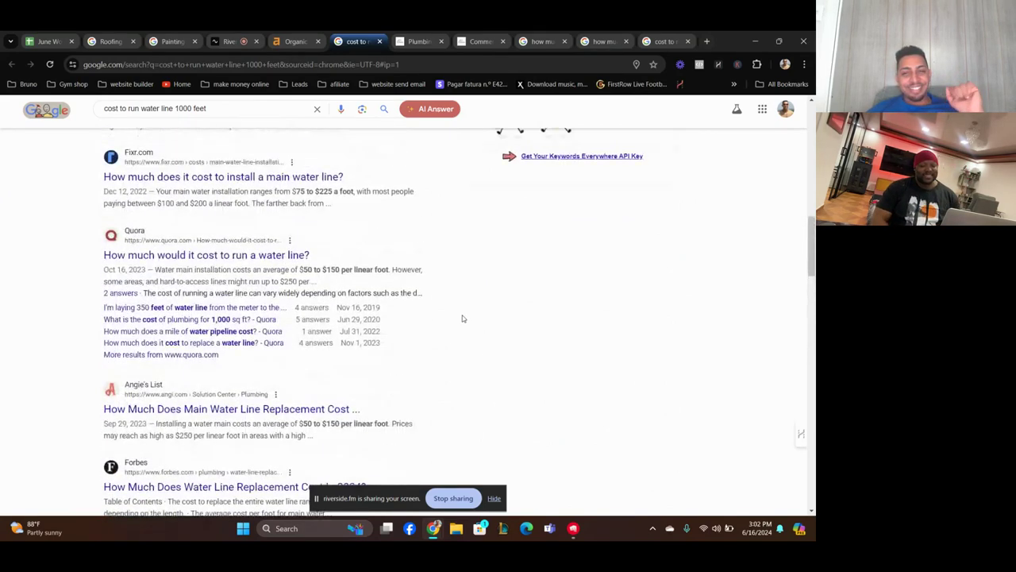
{"action": "scroll", "coordinate": [462, 315], "scroll_direction": "up", "scroll_amount": 3}
{"action": "scroll", "coordinate": [462, 315], "scroll_direction": "up", "scroll_amount": 4}
{"action": "scroll", "coordinate": [462, 315], "scroll_direction": "up", "scroll_amount": 4}
{"action": "scroll", "coordinate": [462, 315], "scroll_direction": "up", "scroll_amount": 2}
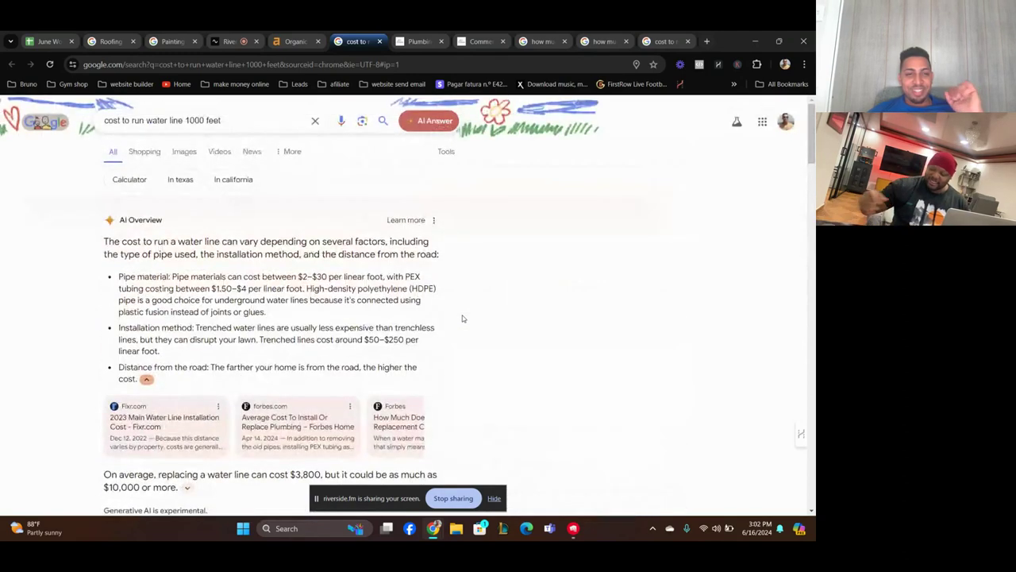
- Back in Ahrefs, bring up search options for the 10,000 sq ft commercial building keyword
{"action": "left_click", "coordinate": [296, 41]}
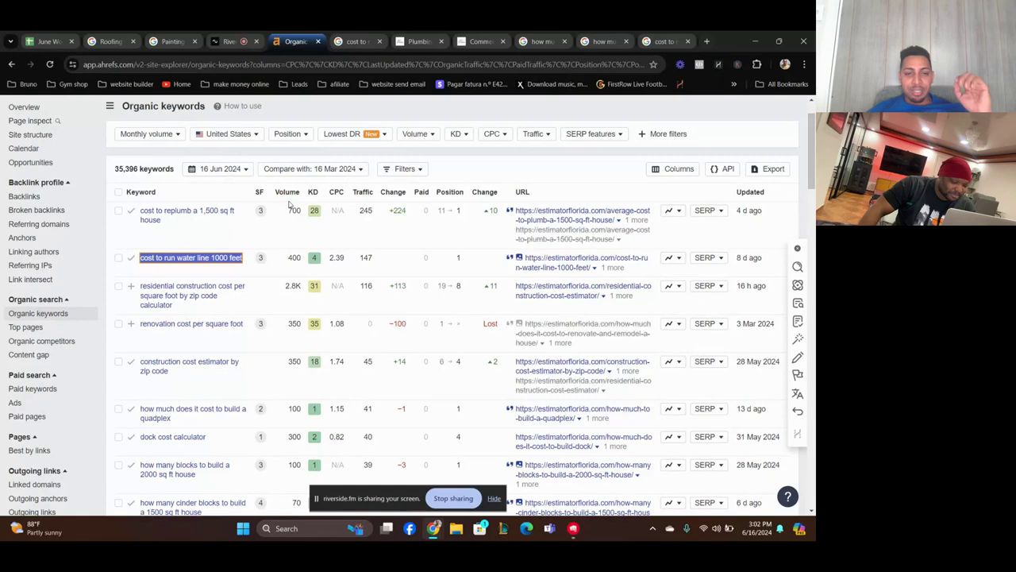
{"action": "scroll", "coordinate": [244, 340], "scroll_direction": "down", "scroll_amount": 6}
{"action": "scroll", "coordinate": [245, 339], "scroll_direction": "down", "scroll_amount": 5}
{"action": "scroll", "coordinate": [244, 340], "scroll_direction": "down", "scroll_amount": 4}
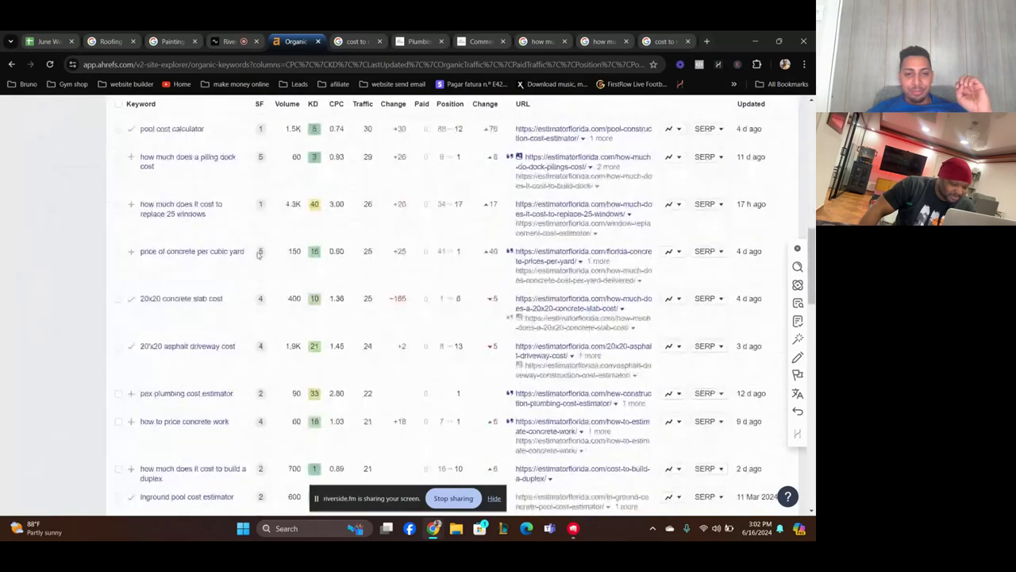
{"action": "scroll", "coordinate": [262, 238], "scroll_direction": "down", "scroll_amount": 5}
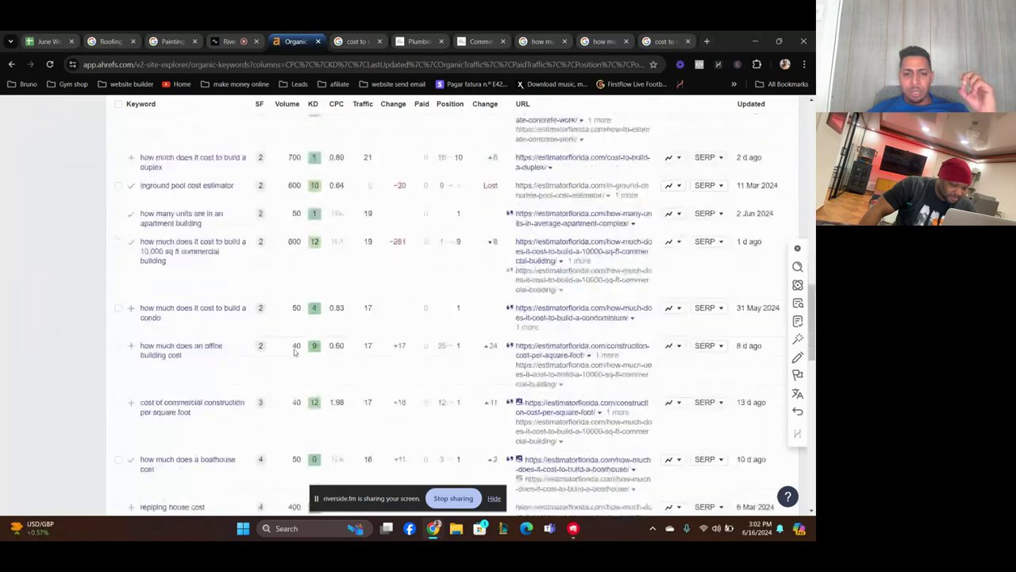
{"action": "scroll", "coordinate": [260, 249], "scroll_direction": "down", "scroll_amount": 4}
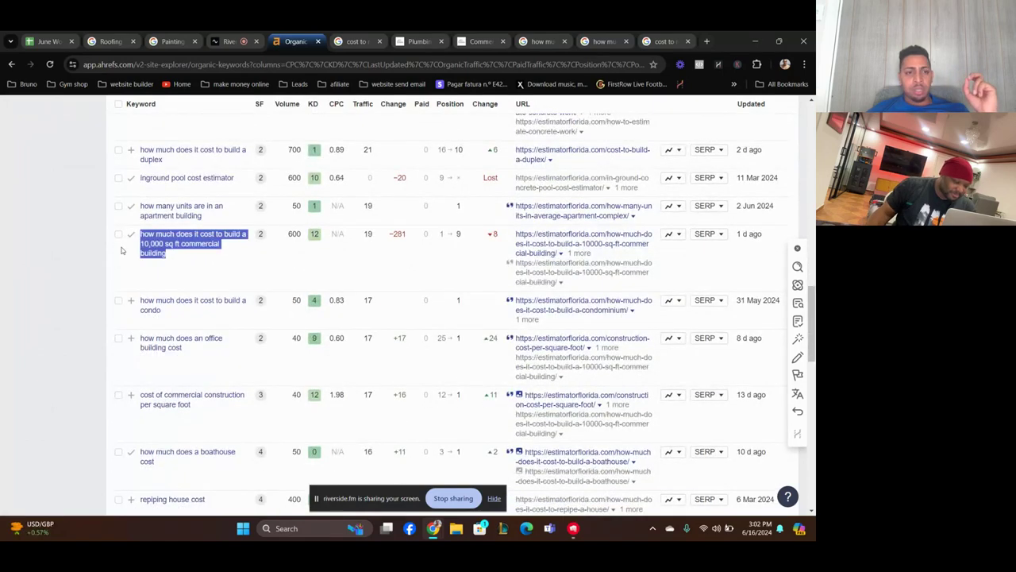
{"action": "scroll", "coordinate": [215, 302], "scroll_direction": "down", "scroll_amount": 3}
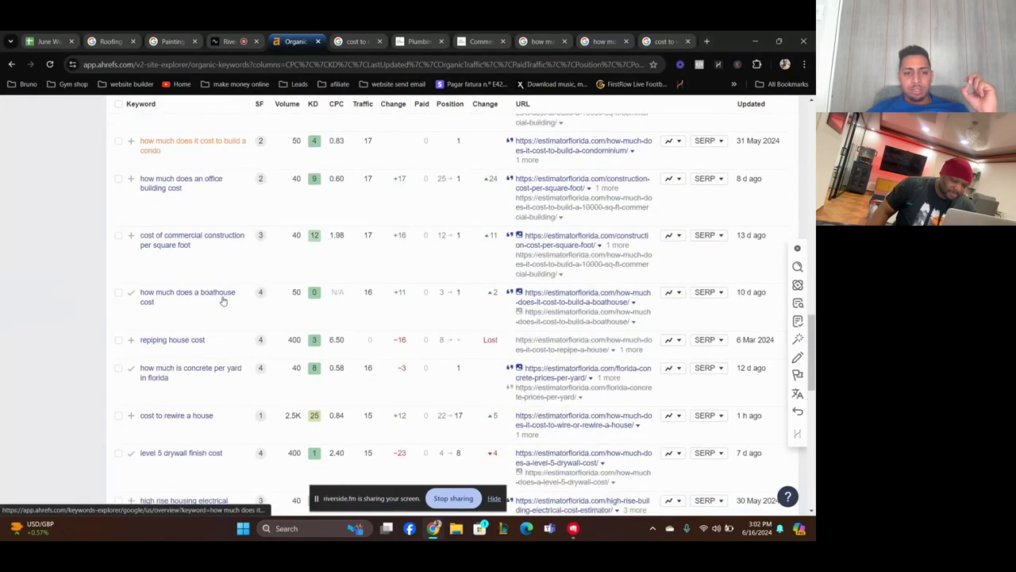
{"action": "scroll", "coordinate": [194, 238], "scroll_direction": "up", "scroll_amount": 2}
{"action": "right_click", "coordinate": [194, 204]}
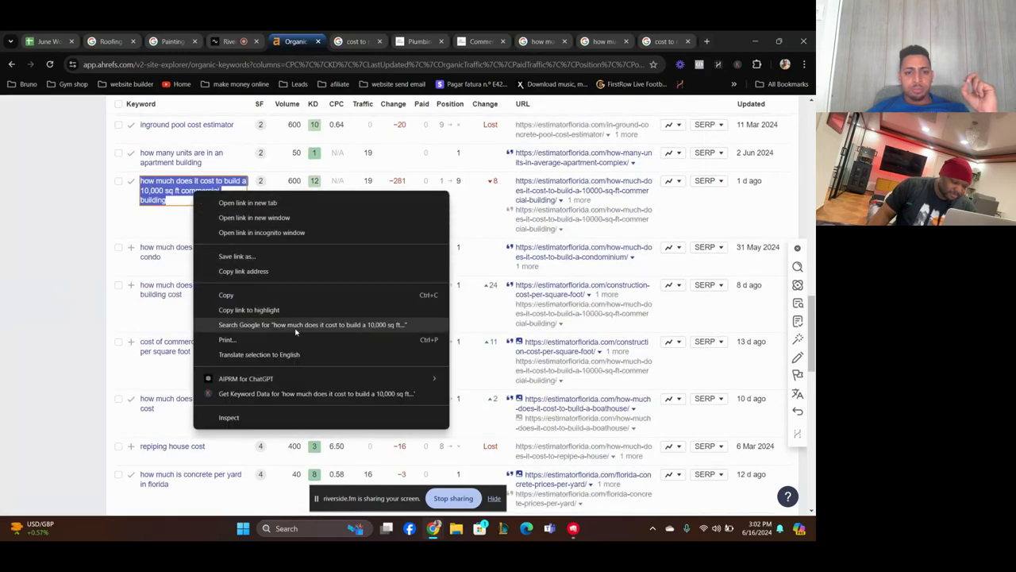
- Search Google for the 10,000 sq ft building query, highlight the $250,000–$330,000 snippet, and expand the estimating question
{"action": "left_click", "coordinate": [294, 328]}
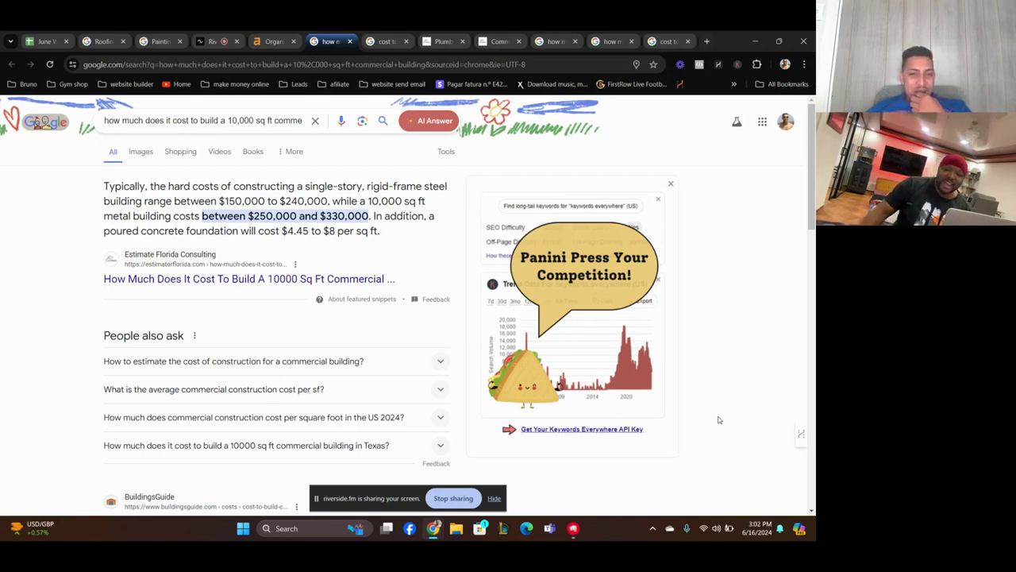
{"action": "left_click_drag", "start_coordinate": [240, 216], "coordinate": [322, 216]}
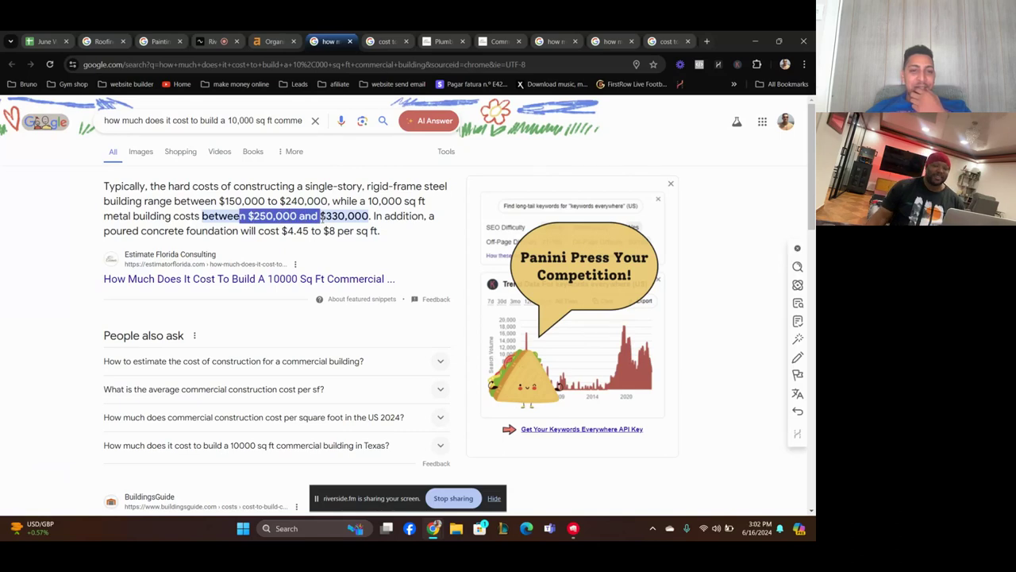
{"action": "left_click", "coordinate": [401, 221]}
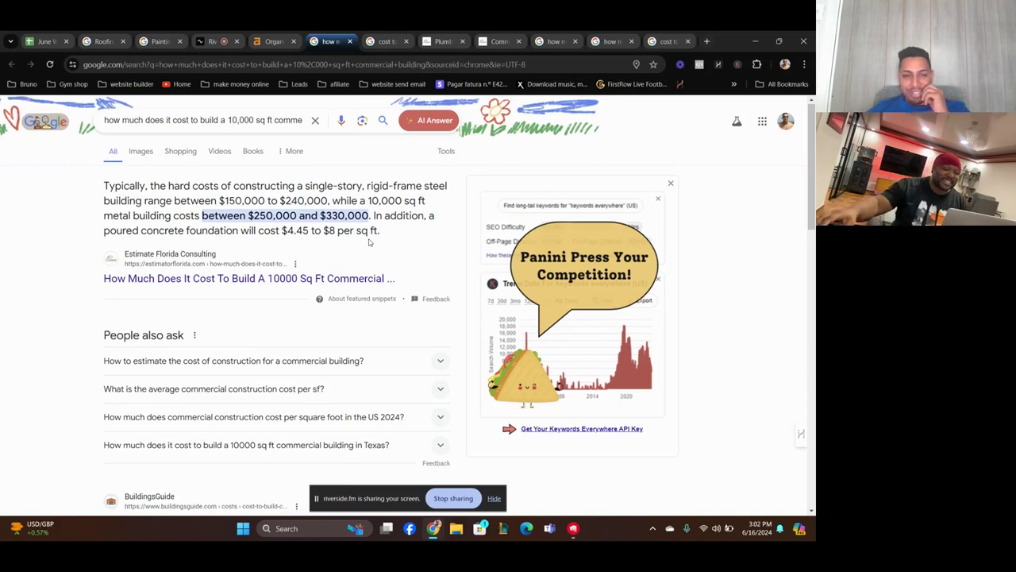
{"action": "scroll", "coordinate": [369, 242], "scroll_direction": "down", "scroll_amount": 2}
{"action": "scroll", "coordinate": [369, 242], "scroll_direction": "up", "scroll_amount": 3}
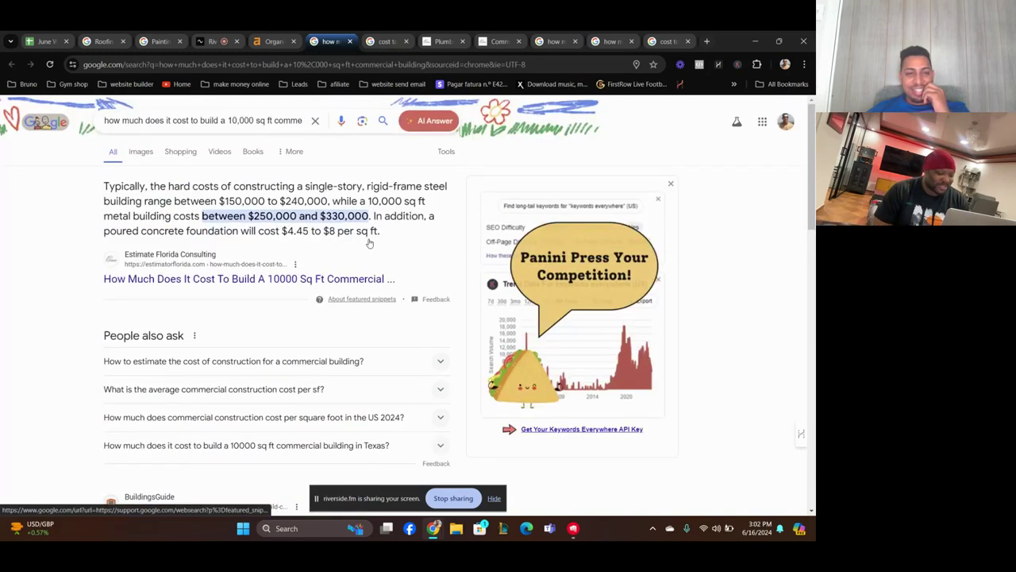
{"action": "left_click", "coordinate": [420, 362]}
{"action": "scroll", "coordinate": [420, 362], "scroll_direction": "down", "scroll_amount": 2}
{"action": "scroll", "coordinate": [415, 336], "scroll_direction": "up", "scroll_amount": 2}
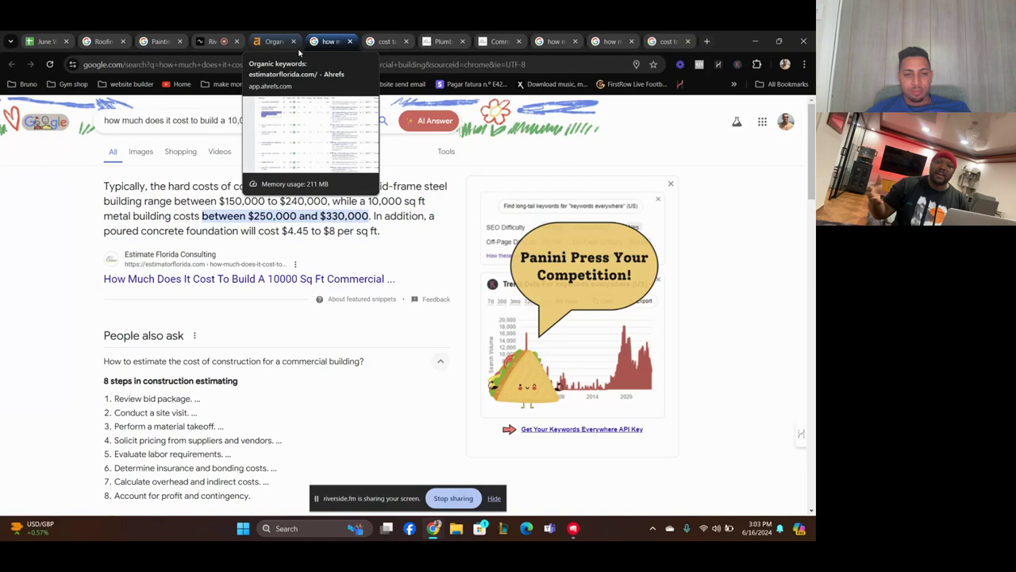
- On page 2 of Ahrefs' organic keywords, select 'how many concrete blocks to build a house' and bring up its options menu
{"action": "left_click", "coordinate": [270, 41]}
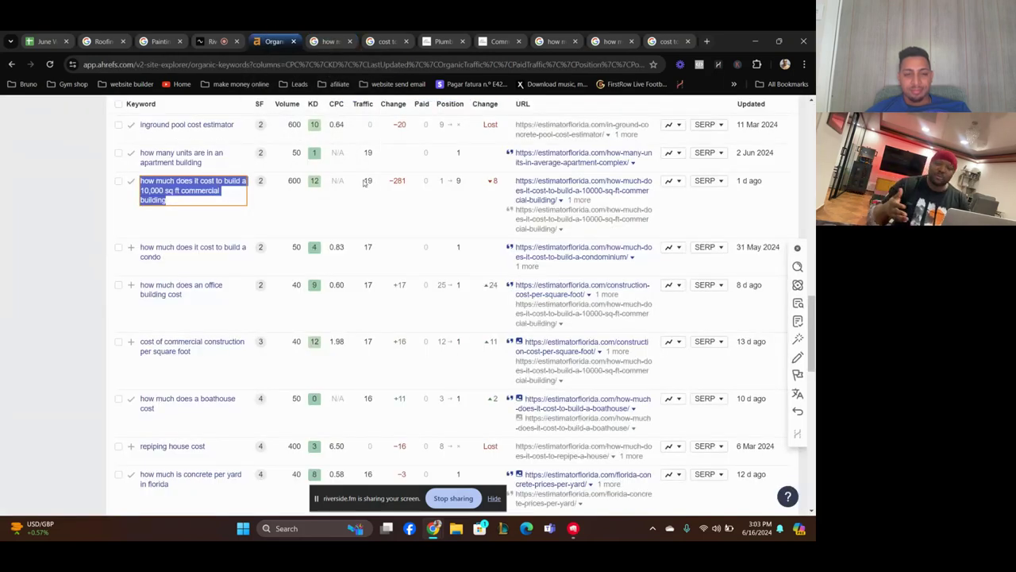
{"action": "scroll", "coordinate": [366, 183], "scroll_direction": "down", "scroll_amount": 5}
{"action": "scroll", "coordinate": [365, 183], "scroll_direction": "down", "scroll_amount": 5}
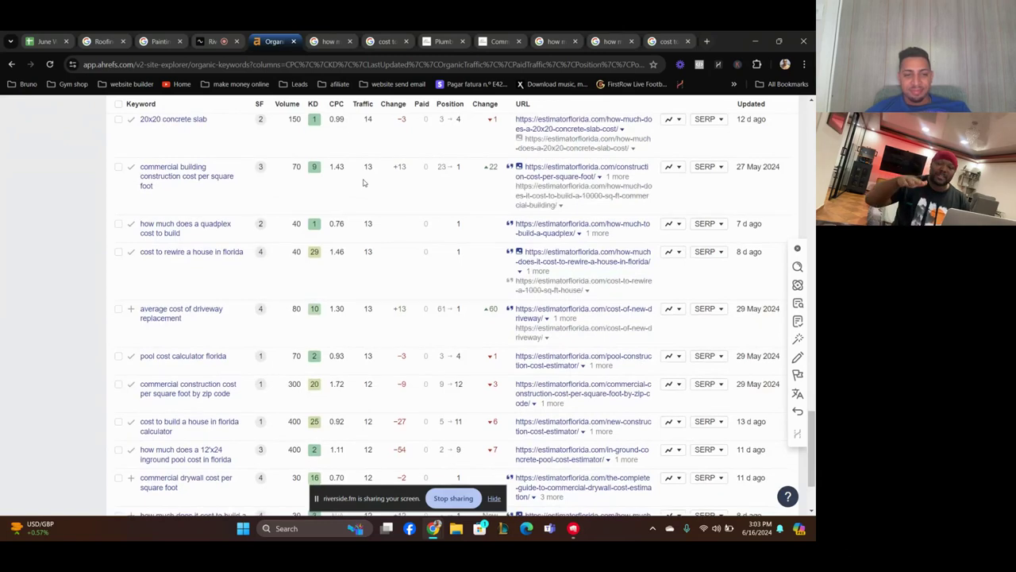
{"action": "scroll", "coordinate": [364, 182], "scroll_direction": "down", "scroll_amount": 4}
{"action": "left_click", "coordinate": [147, 439]}
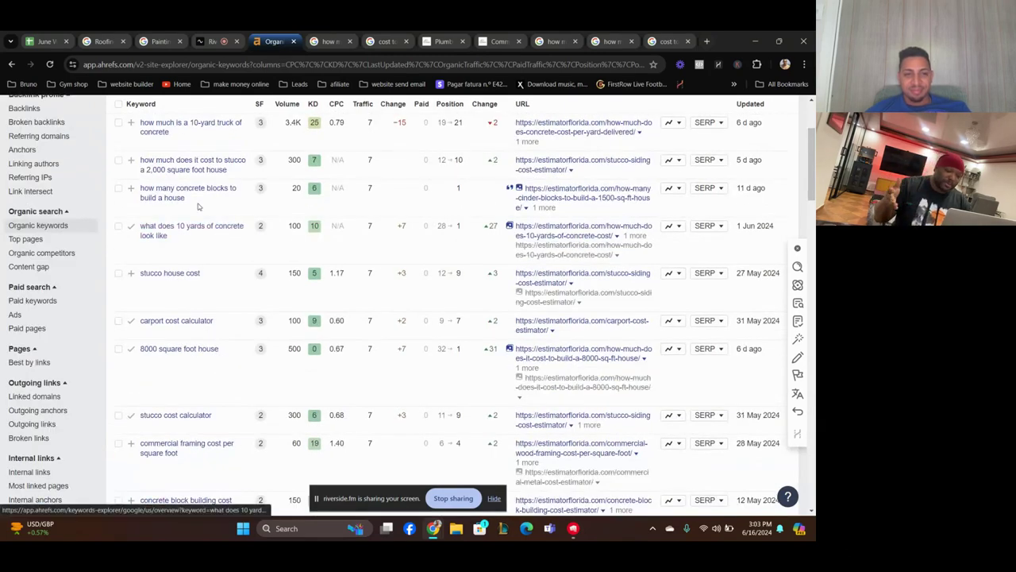
{"action": "left_click_drag", "start_coordinate": [239, 199], "coordinate": [139, 187]}
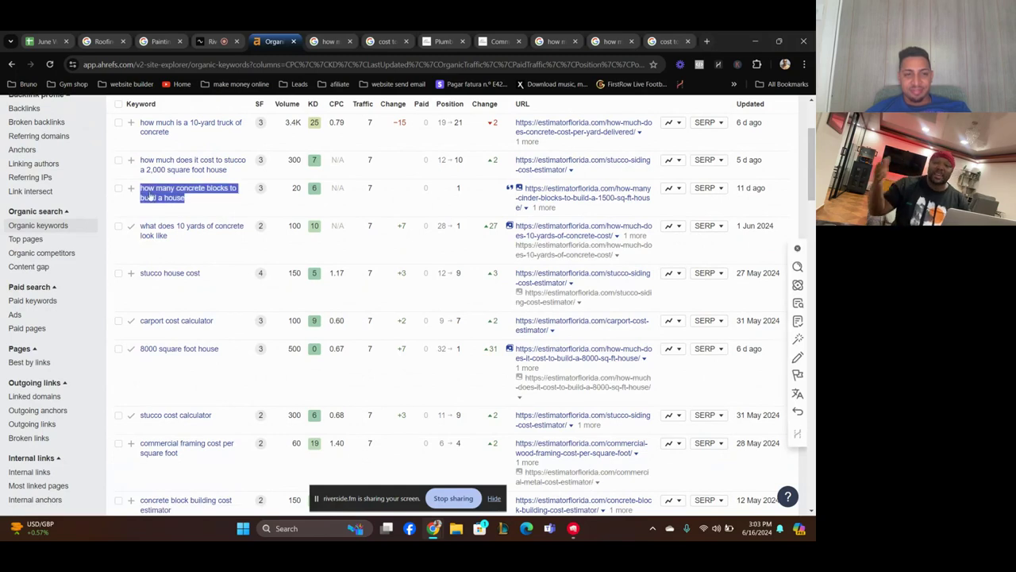
{"action": "right_click", "coordinate": [151, 193]}
- Google how many concrete blocks build a house, review Estimate Florida's snippet, then go to Riverside
{"action": "left_click", "coordinate": [267, 326]}
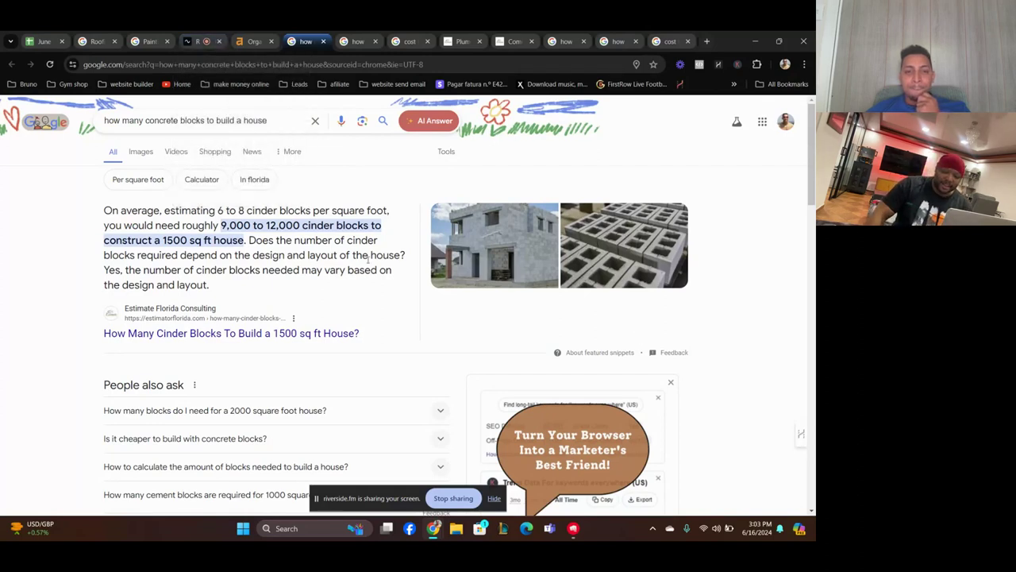
{"action": "left_click_drag", "start_coordinate": [368, 255], "coordinate": [375, 255]}
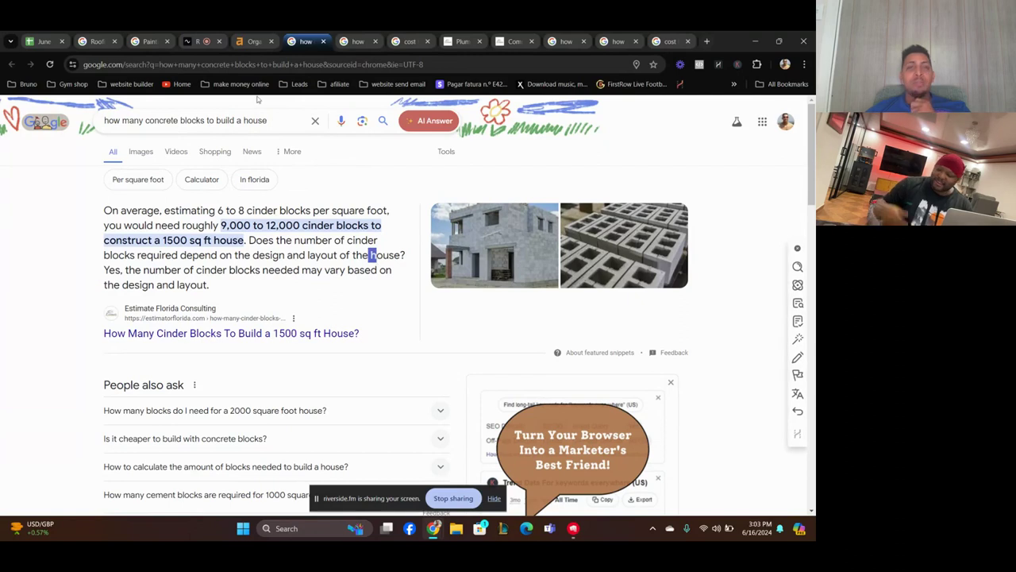
{"action": "left_click", "coordinate": [199, 41]}
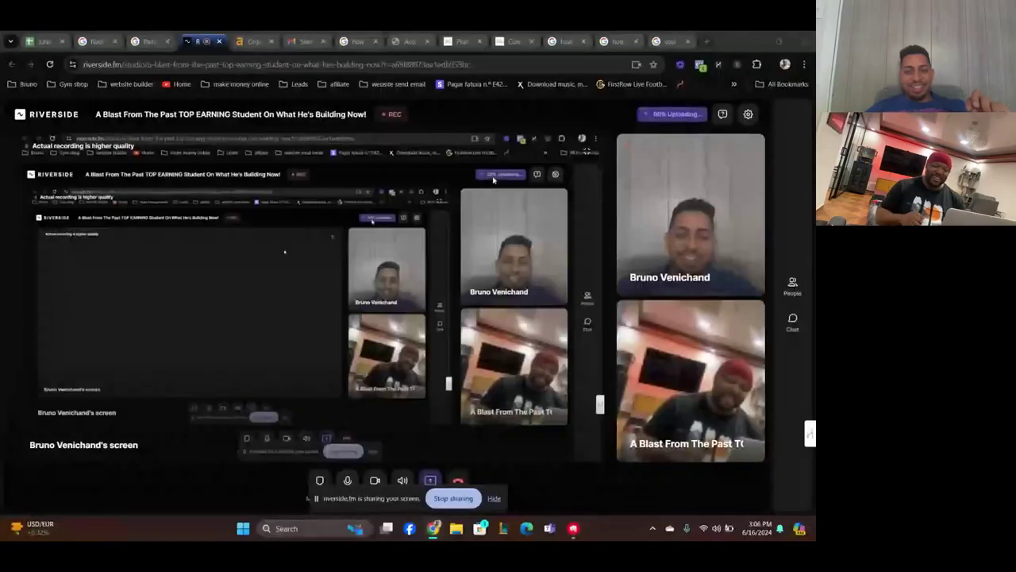
- Show DialHawk's June 2024 report for Estimator Florida Consulting: 23 calls, 19 answered, $120 value
{"action": "left_click", "coordinate": [358, 41]}
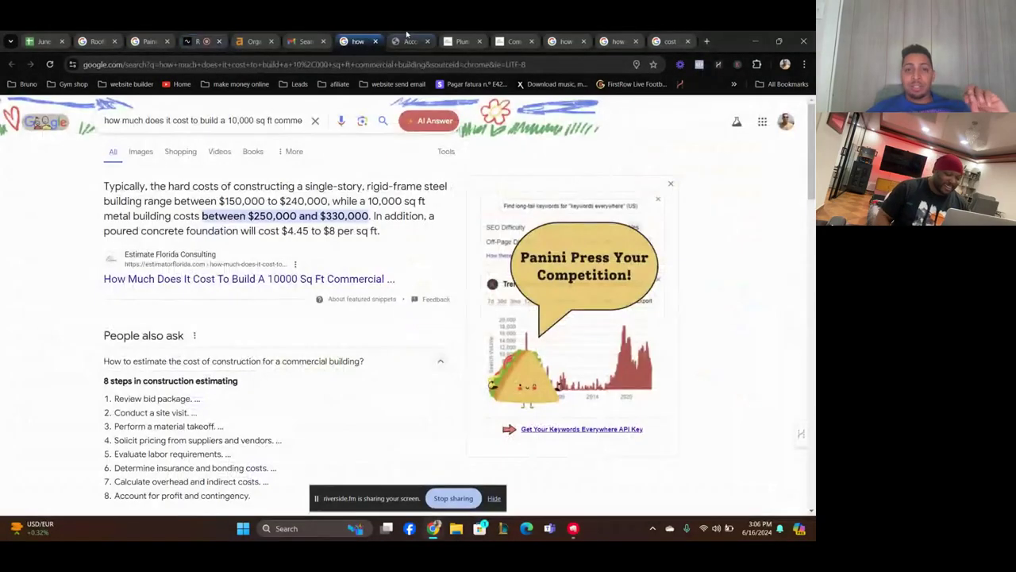
{"action": "left_click", "coordinate": [411, 42]}
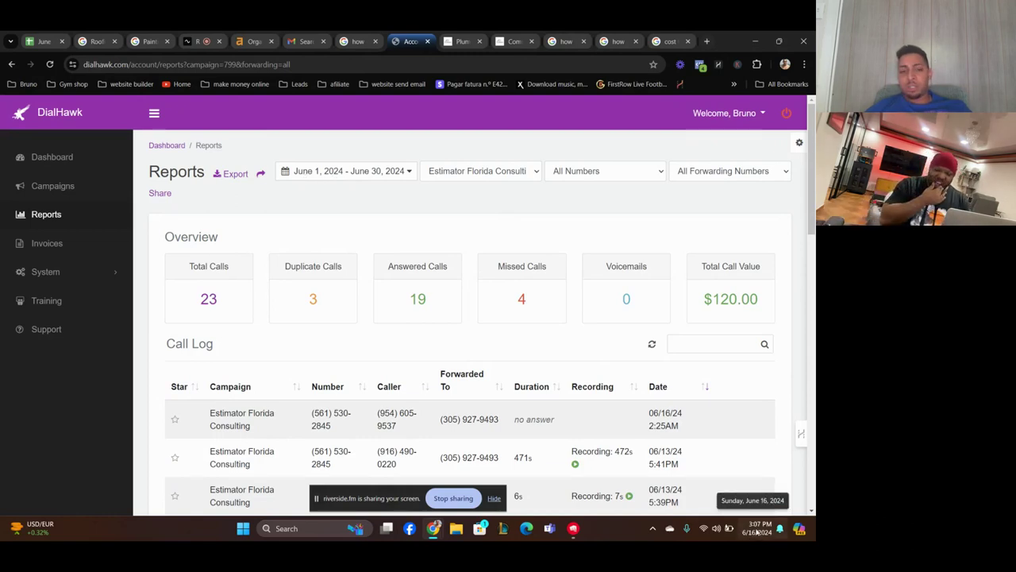
- Highlight the 23 total calls, cycle through the tabs, and open the date range presets
{"action": "double_click", "coordinate": [208, 299]}
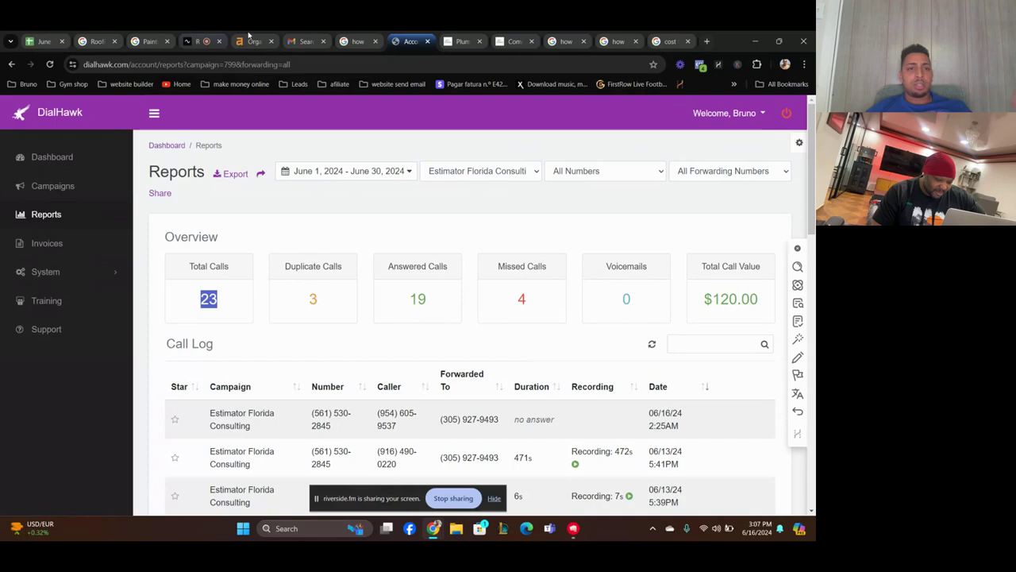
{"action": "left_click", "coordinate": [200, 42]}
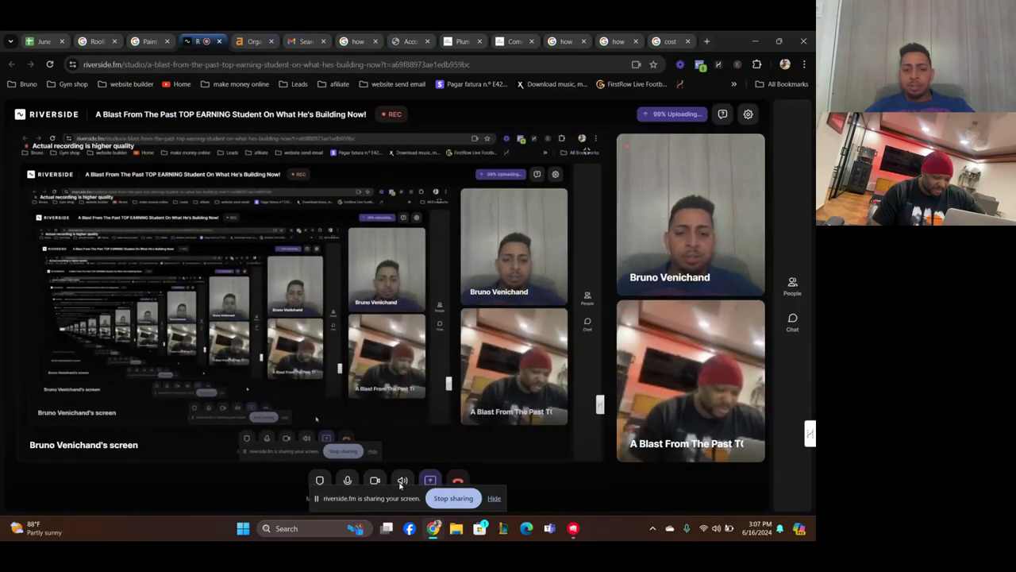
{"action": "left_click", "coordinate": [357, 41]}
{"action": "left_click", "coordinate": [409, 41]}
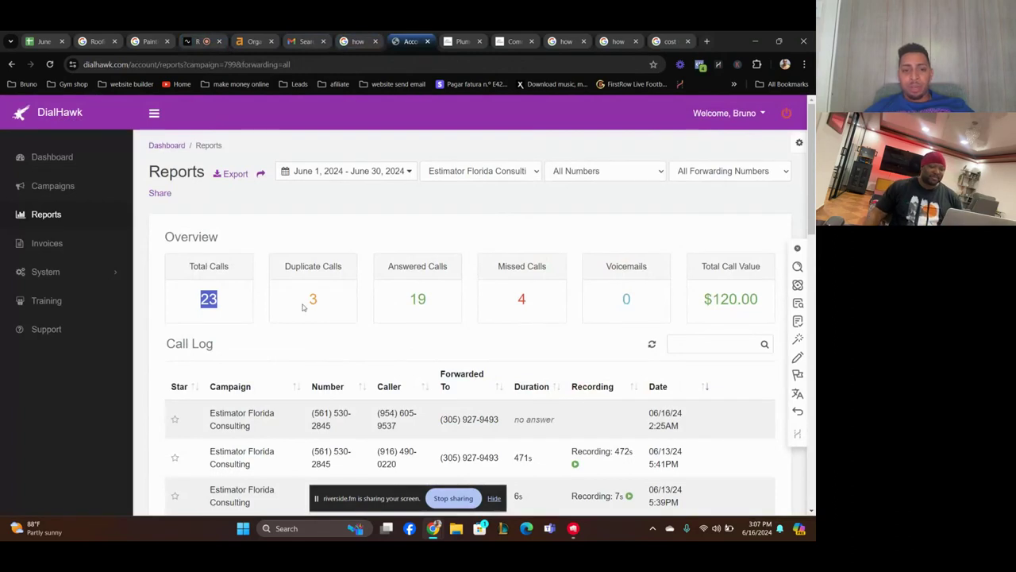
{"action": "left_click", "coordinate": [393, 173]}
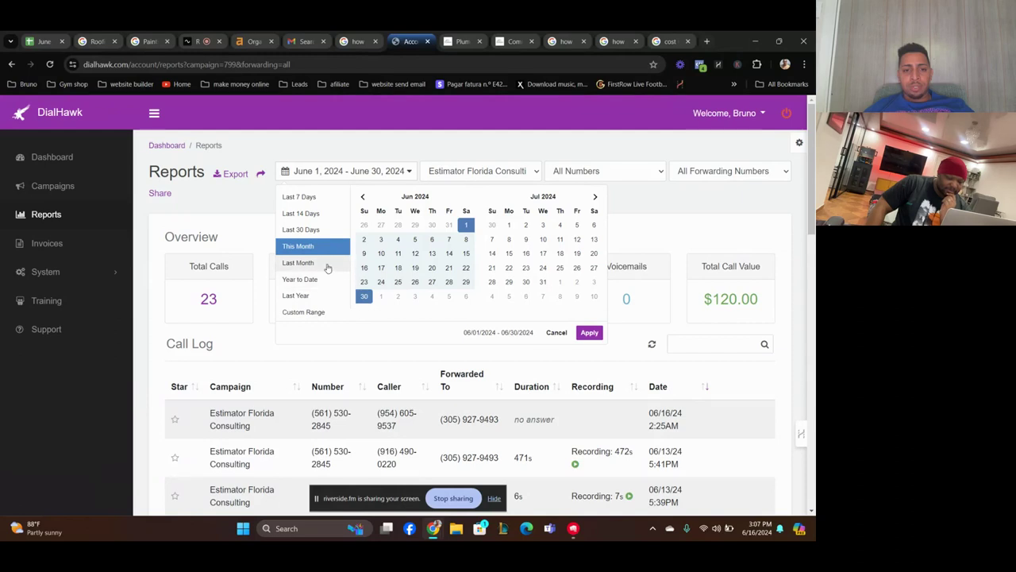
- Switch the call report's date range to Last Month, then to Year to Date
{"action": "left_click", "coordinate": [305, 262]}
{"action": "left_click", "coordinate": [363, 187]}
{"action": "left_click", "coordinate": [361, 181]}
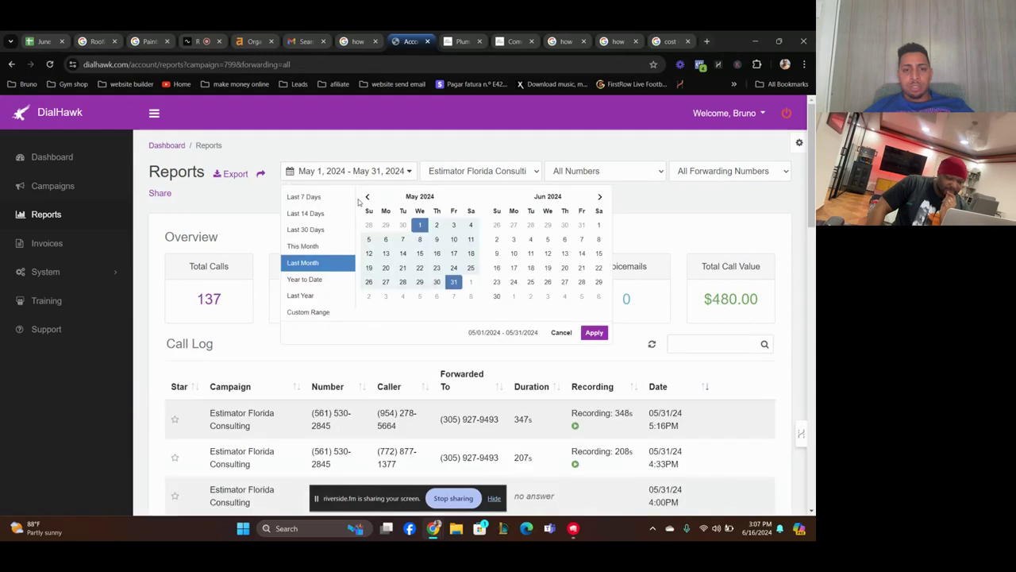
{"action": "left_click", "coordinate": [305, 279]}
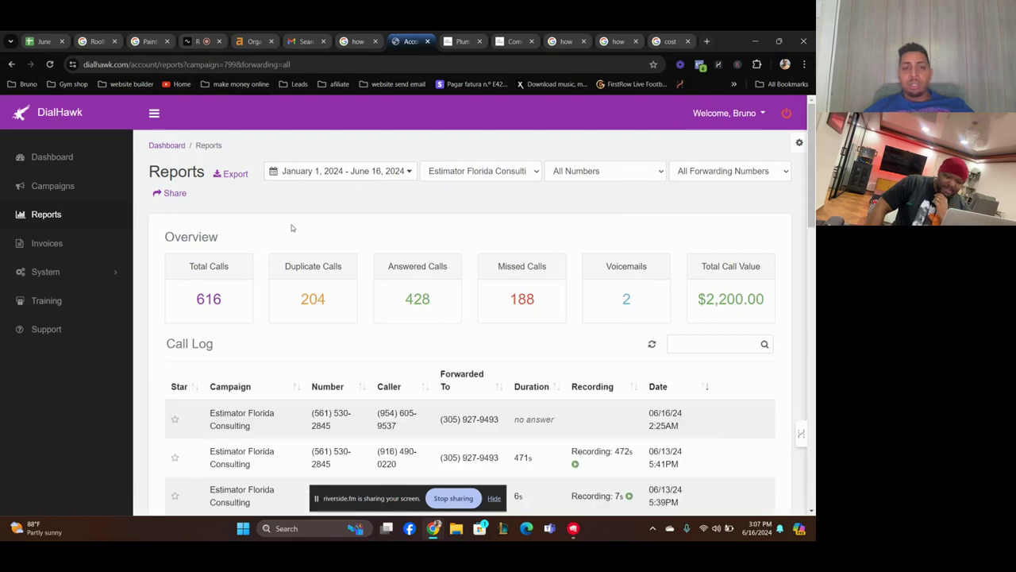
- Highlight the 616 year-to-date and 428 answered calls, then switch the range to Last Year
{"action": "left_click_drag", "start_coordinate": [195, 300], "coordinate": [389, 299]}
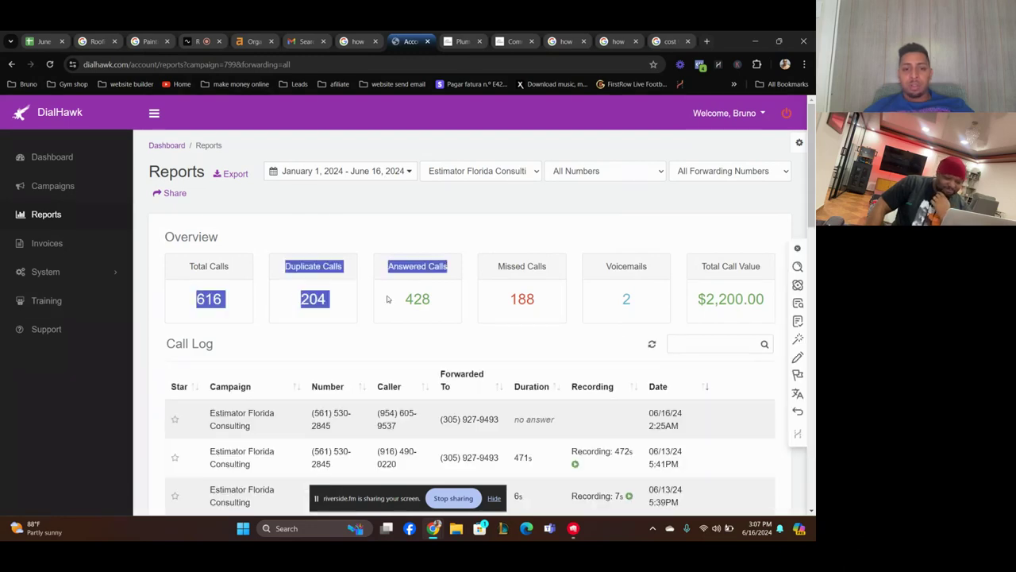
{"action": "left_click", "coordinate": [230, 301]}
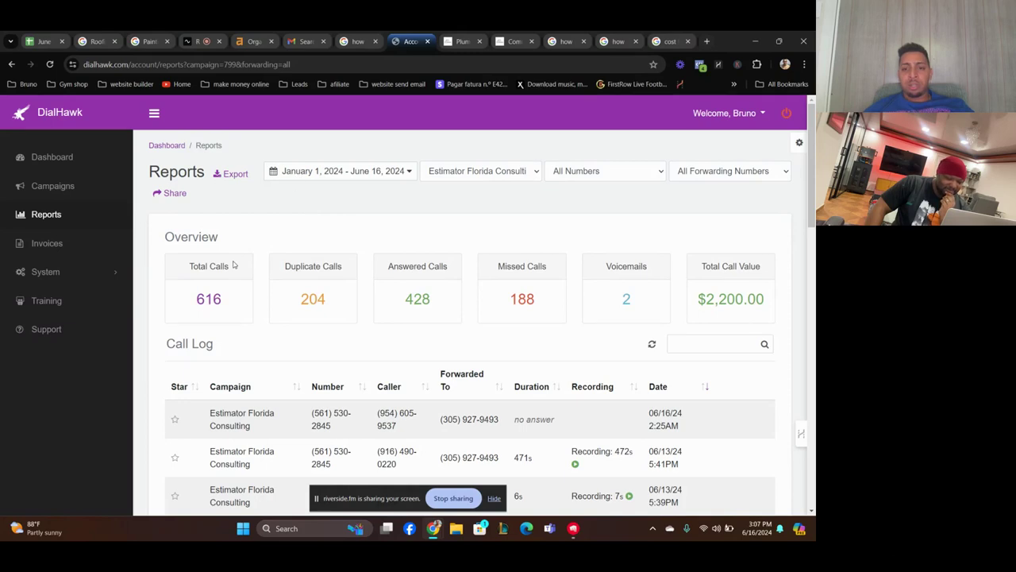
{"action": "left_click_drag", "start_coordinate": [394, 307], "coordinate": [445, 303]}
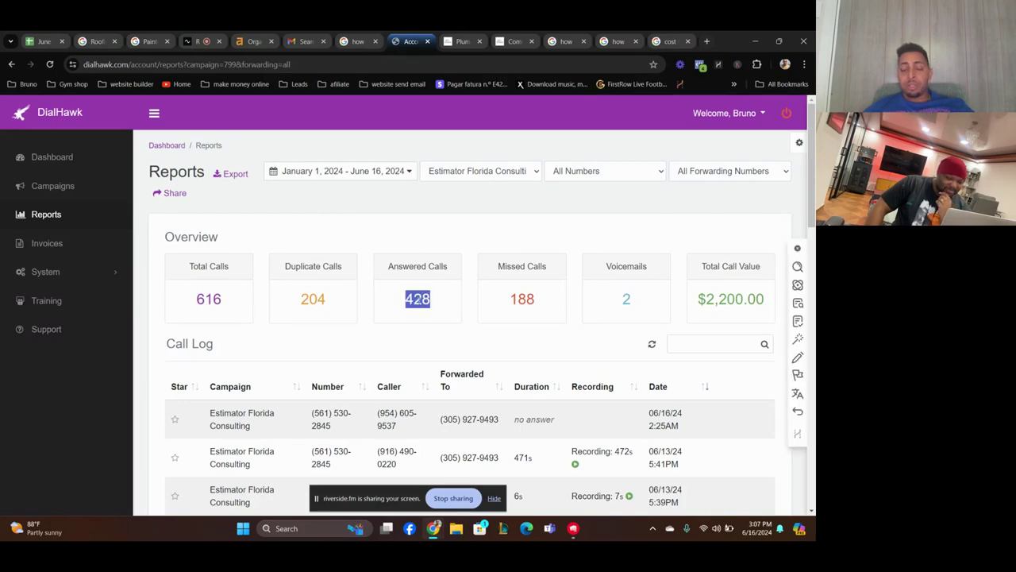
{"action": "left_click", "coordinate": [455, 293]}
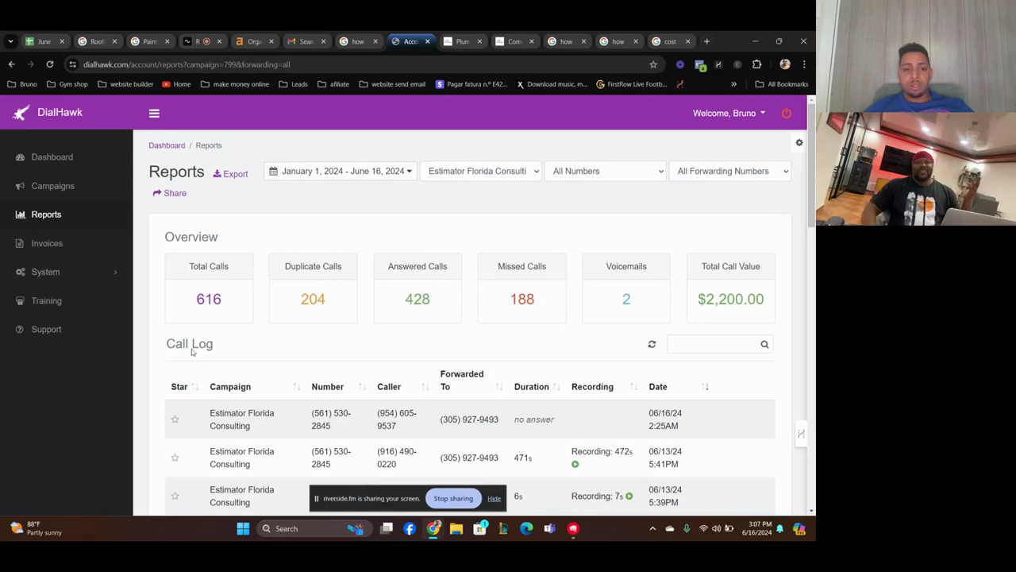
{"action": "left_click", "coordinate": [365, 184]}
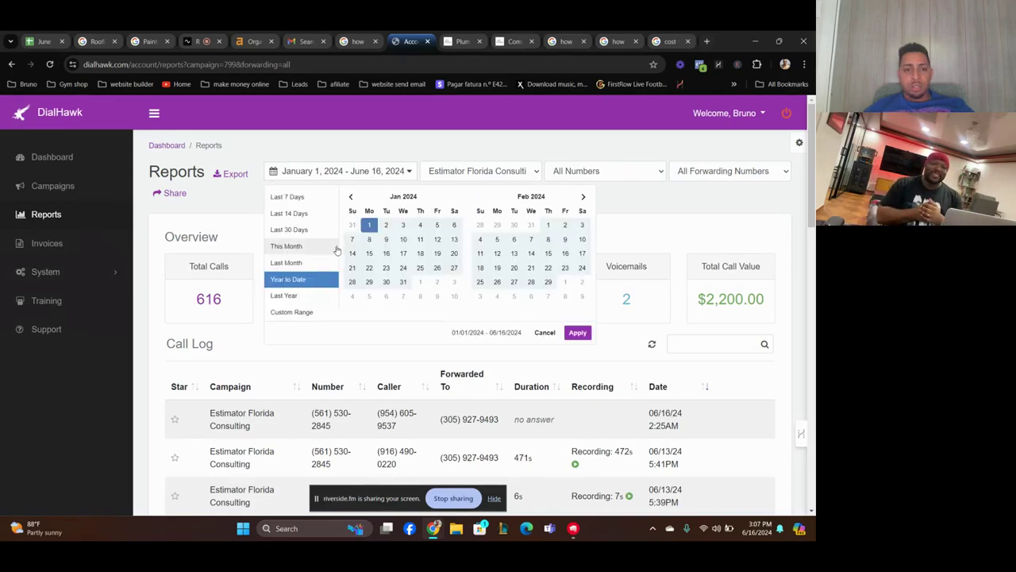
{"action": "left_click", "coordinate": [337, 295]}
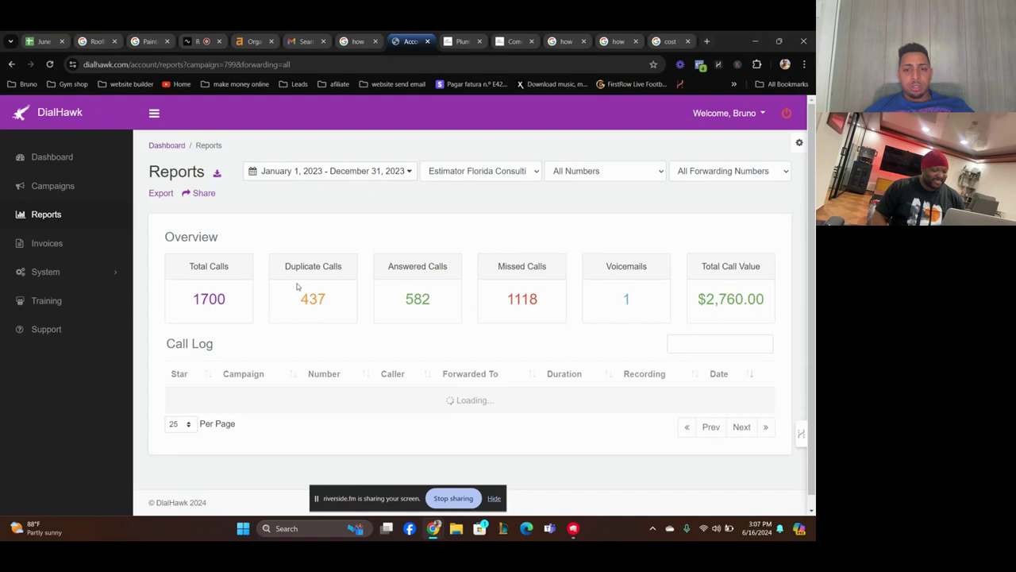
{"action": "left_click", "coordinate": [207, 42]}
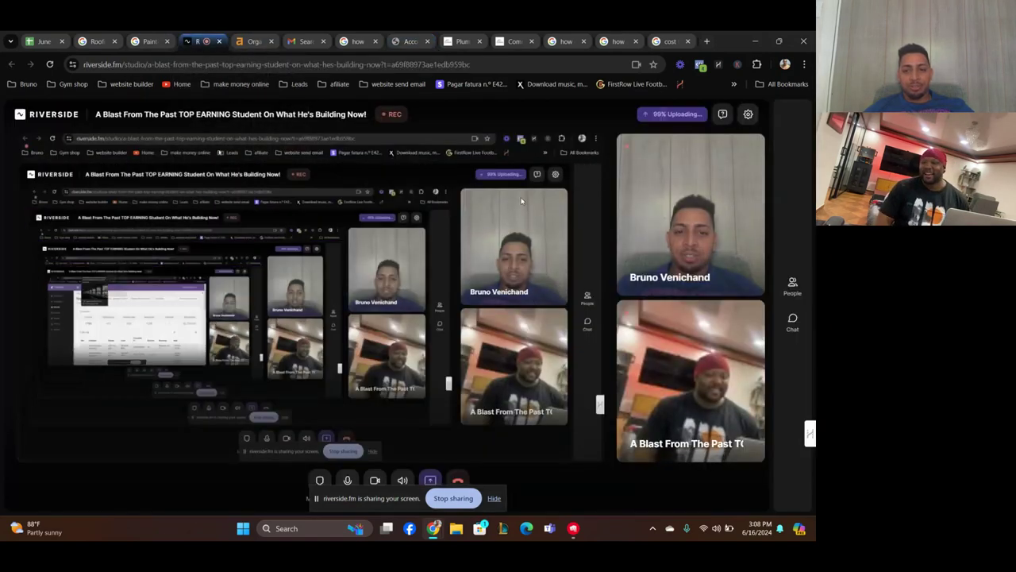